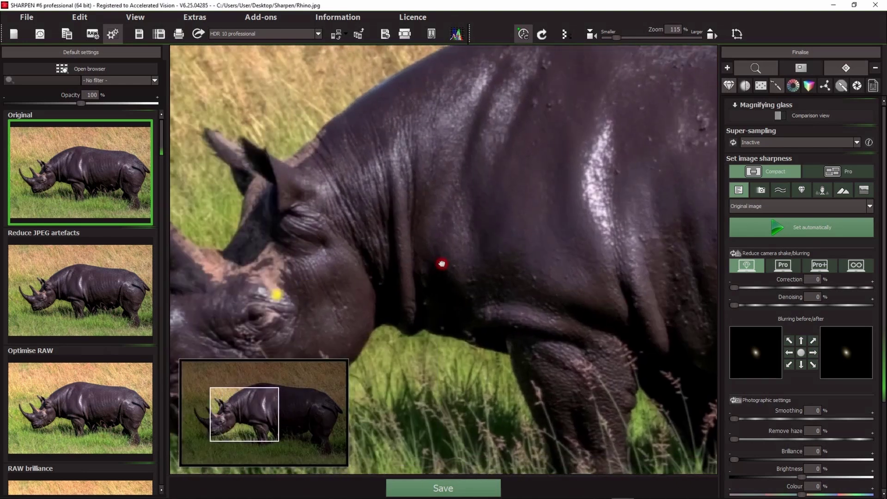
Examine the sharpness of the rhino's head, horns, legs and the surrounding grass at several magnifications.
{"action": "scroll", "coordinate": [392, 284], "scroll_direction": "up", "scroll_amount": 3}
{"action": "left_click_drag", "start_coordinate": [309, 183], "coordinate": [411, 311]}
{"action": "scroll", "coordinate": [406, 348], "scroll_direction": "up", "scroll_amount": 2}
{"action": "left_click_drag", "start_coordinate": [406, 360], "coordinate": [371, 267]}
{"action": "scroll", "coordinate": [371, 266], "scroll_direction": "down", "scroll_amount": 1}
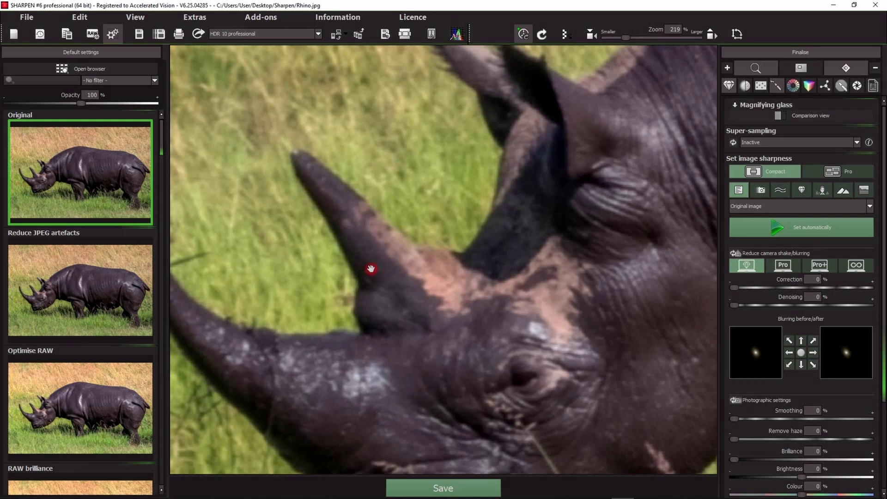
{"action": "scroll", "coordinate": [370, 268], "scroll_direction": "down", "scroll_amount": 3}
{"action": "left_click_drag", "start_coordinate": [457, 318], "coordinate": [337, 119]}
{"action": "scroll", "coordinate": [425, 178], "scroll_direction": "up", "scroll_amount": 3}
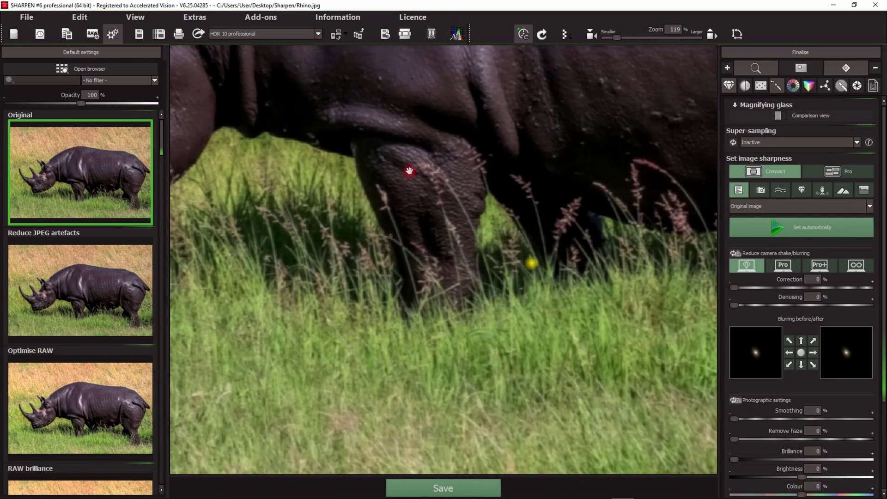
{"action": "left_click_drag", "start_coordinate": [344, 192], "coordinate": [512, 269]}
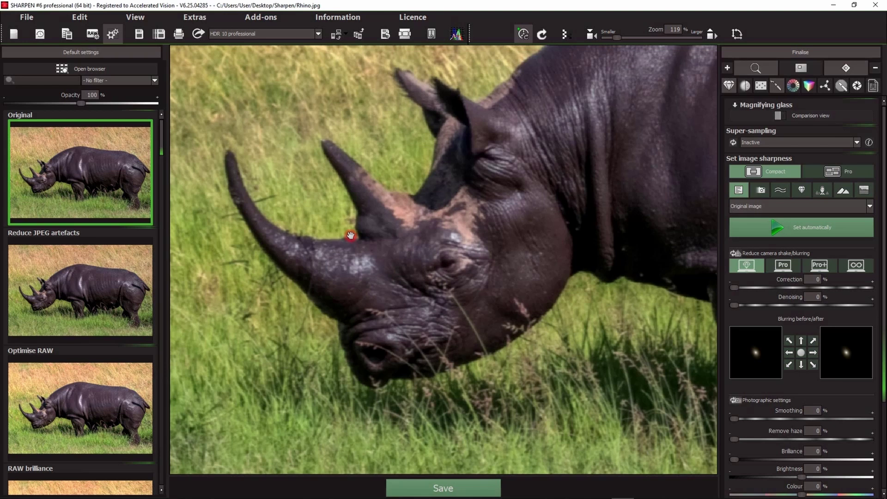
{"action": "left_click_drag", "start_coordinate": [352, 232], "coordinate": [397, 255]}
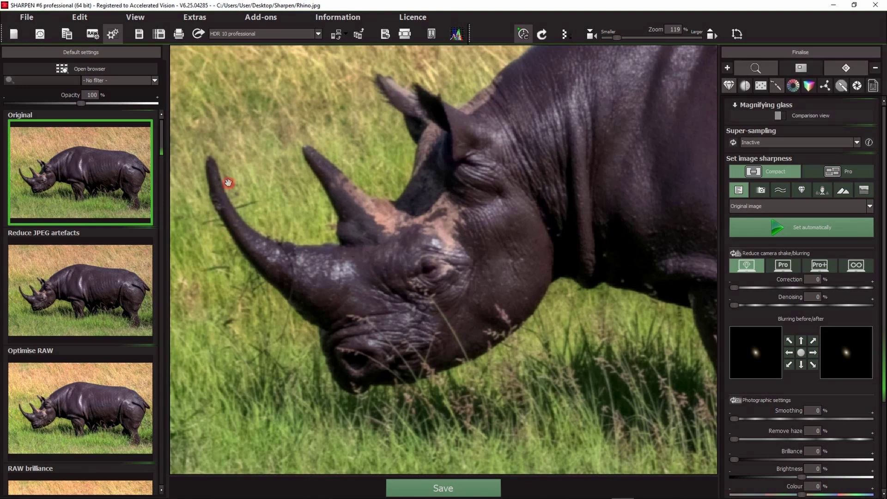
Try the Reduce JPEG artefacts, Optimise RAW and High-ISO shot presets on the rhino photo.
{"action": "mouse_move", "coordinate": [160, 135]}
{"action": "left_mouse_down"}
{"action": "mouse_move", "coordinate": [159, 182]}
{"action": "mouse_move", "coordinate": [163, 121]}
{"action": "left_mouse_up"}
{"action": "left_click", "coordinate": [95, 279]}
{"action": "scroll", "coordinate": [103, 285], "scroll_direction": "down", "scroll_amount": 2}
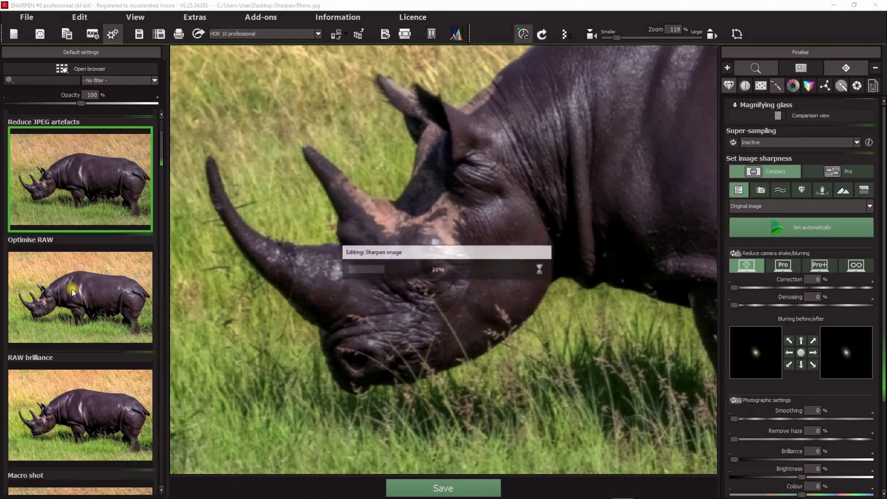
{"action": "left_click", "coordinate": [71, 289]}
{"action": "scroll", "coordinate": [71, 289], "scroll_direction": "down", "scroll_amount": 5}
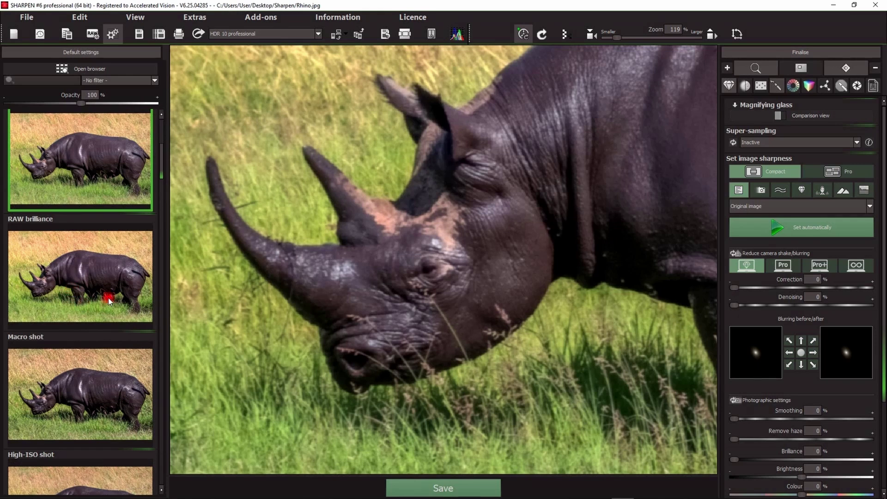
{"action": "scroll", "coordinate": [80, 291], "scroll_direction": "down", "scroll_amount": 2}
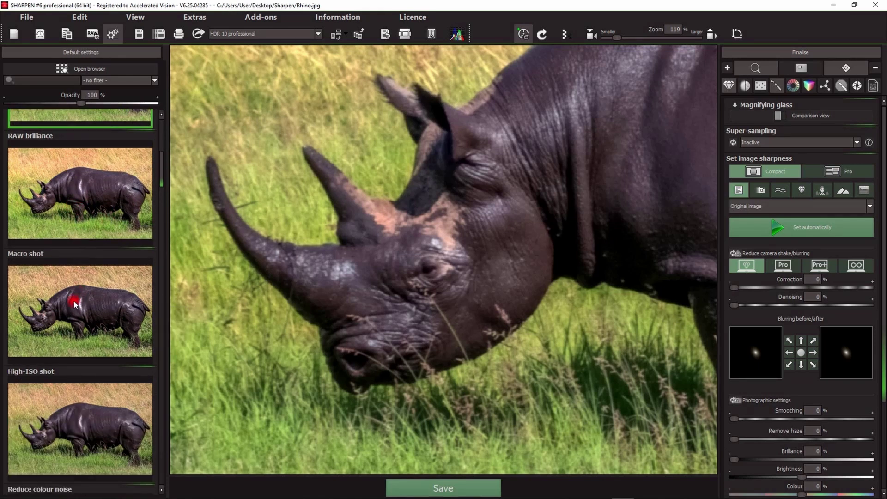
{"action": "scroll", "coordinate": [73, 300], "scroll_direction": "down", "scroll_amount": 2}
{"action": "left_click", "coordinate": [82, 331]}
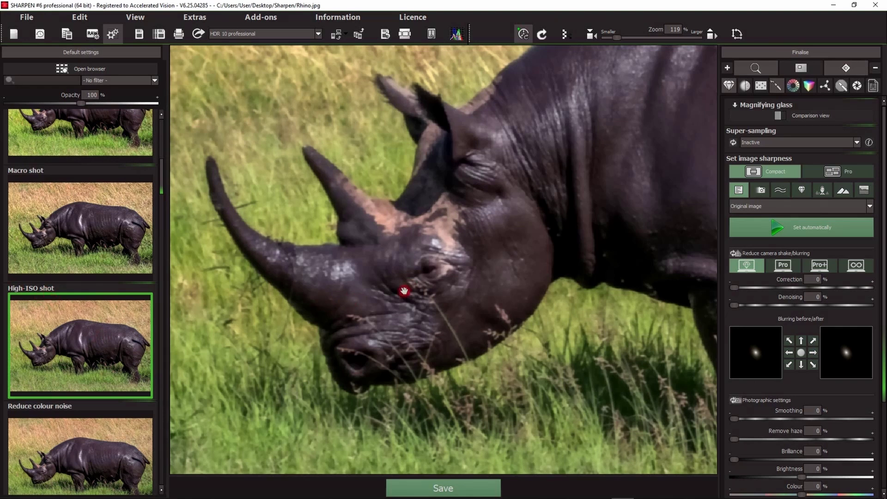
{"action": "mouse_move", "coordinate": [404, 290]}
{"action": "left_mouse_down"}
{"action": "mouse_move", "coordinate": [385, 288]}
{"action": "mouse_move", "coordinate": [364, 323]}
{"action": "mouse_move", "coordinate": [443, 264]}
{"action": "left_mouse_up"}
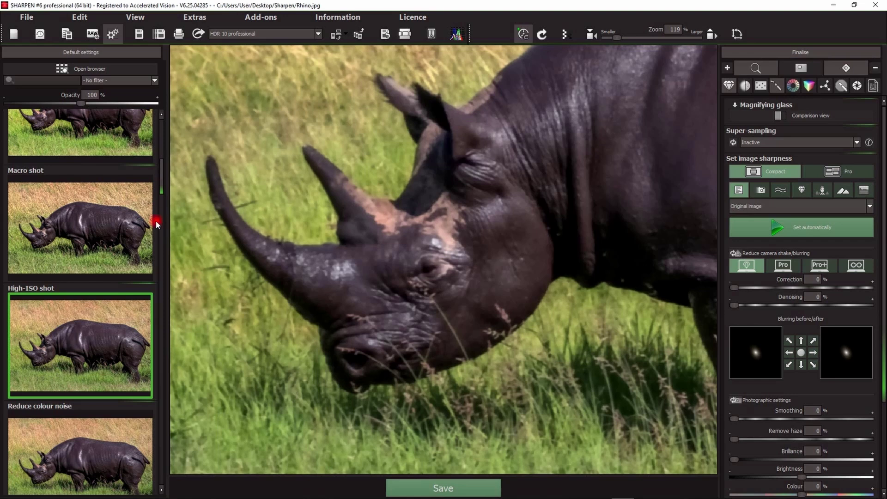
Switch the rhino photo back to the Original preset.
{"action": "left_click_drag", "start_coordinate": [159, 188], "coordinate": [159, 132]}
{"action": "left_click", "coordinate": [65, 167]}
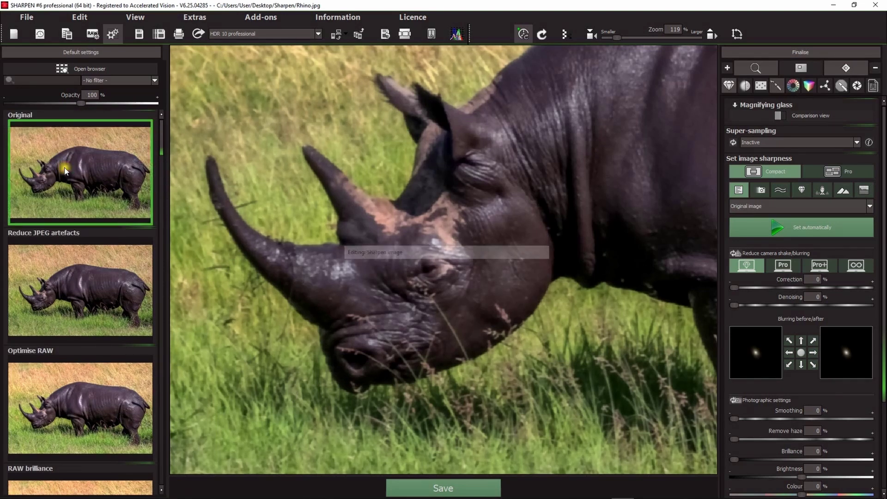
{"action": "left_click_drag", "start_coordinate": [467, 249], "coordinate": [415, 273]}
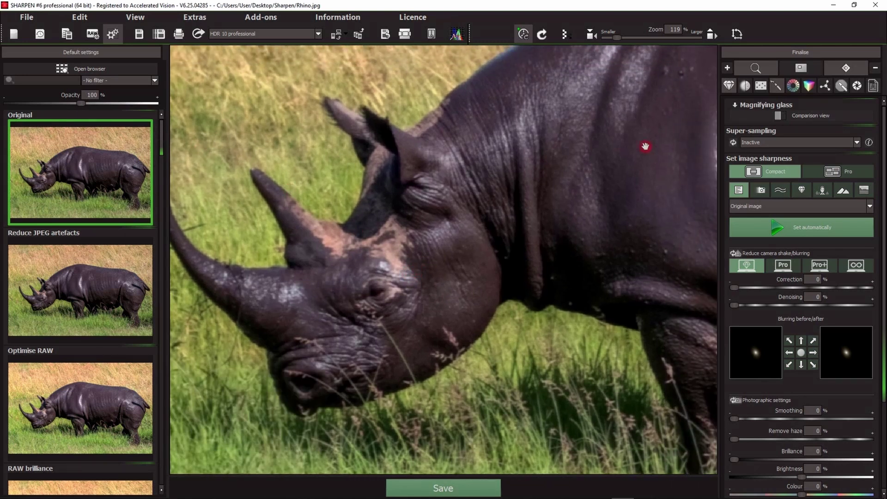
Examine the unsharpened photo as a whole and close up at the rhino's head.
{"action": "mouse_move", "coordinate": [883, 172]}
{"action": "left_mouse_down"}
{"action": "mouse_move", "coordinate": [876, 346]}
{"action": "mouse_move", "coordinate": [883, 171]}
{"action": "mouse_move", "coordinate": [883, 179]}
{"action": "left_mouse_up"}
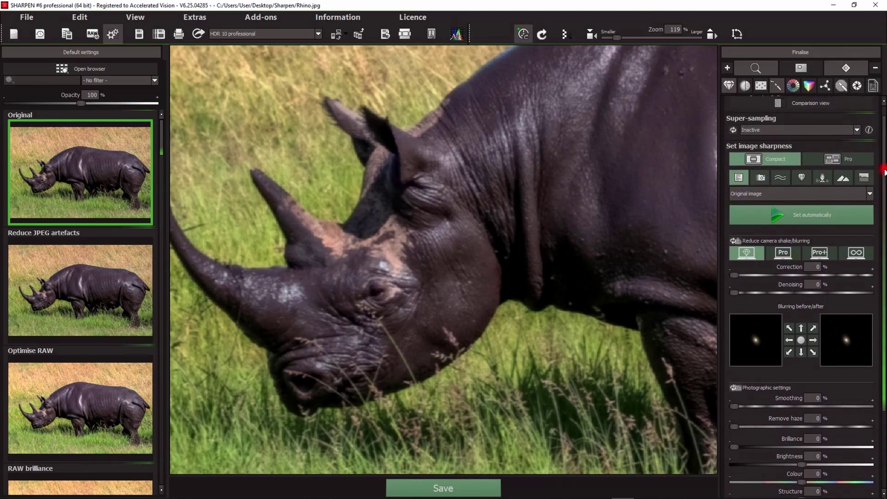
{"action": "scroll", "coordinate": [443, 203], "scroll_direction": "down", "scroll_amount": 2}
{"action": "scroll", "coordinate": [438, 210], "scroll_direction": "up", "scroll_amount": 3}
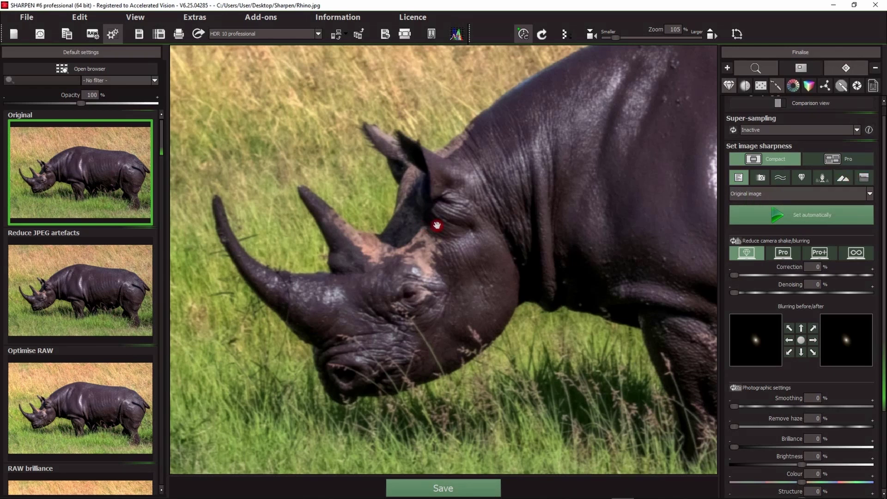
{"action": "scroll", "coordinate": [440, 224], "scroll_direction": "down", "scroll_amount": 5}
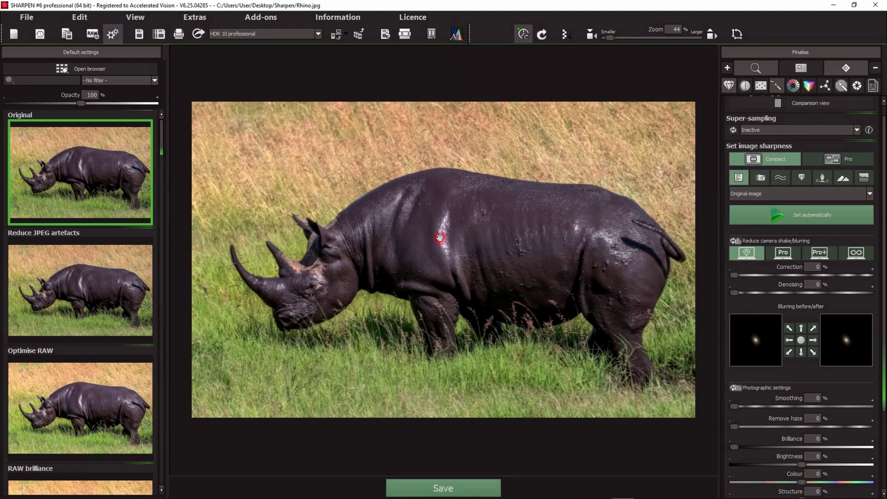
{"action": "scroll", "coordinate": [368, 292], "scroll_direction": "up", "scroll_amount": 3}
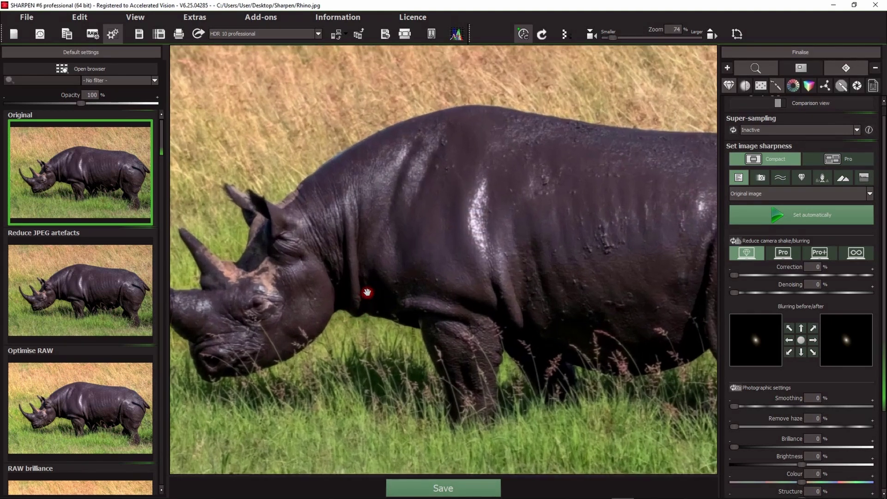
{"action": "scroll", "coordinate": [372, 268], "scroll_direction": "up", "scroll_amount": 5}
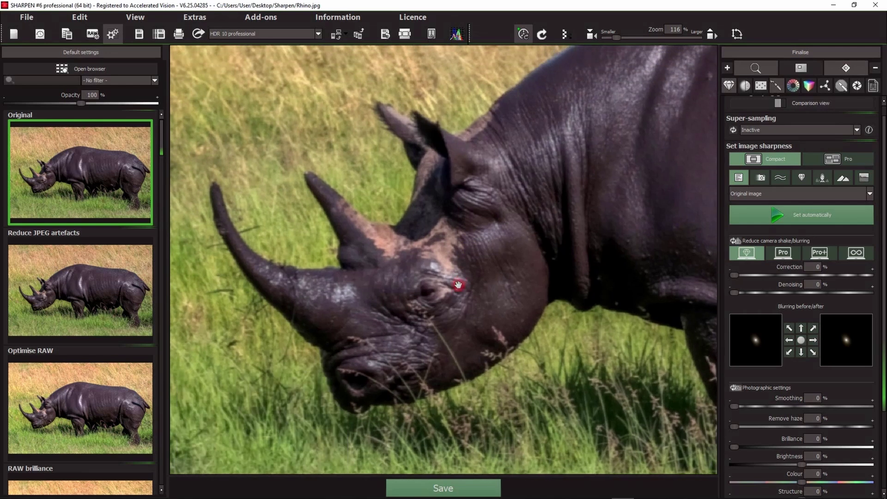
{"action": "scroll", "coordinate": [479, 263], "scroll_direction": "down", "scroll_amount": 1}
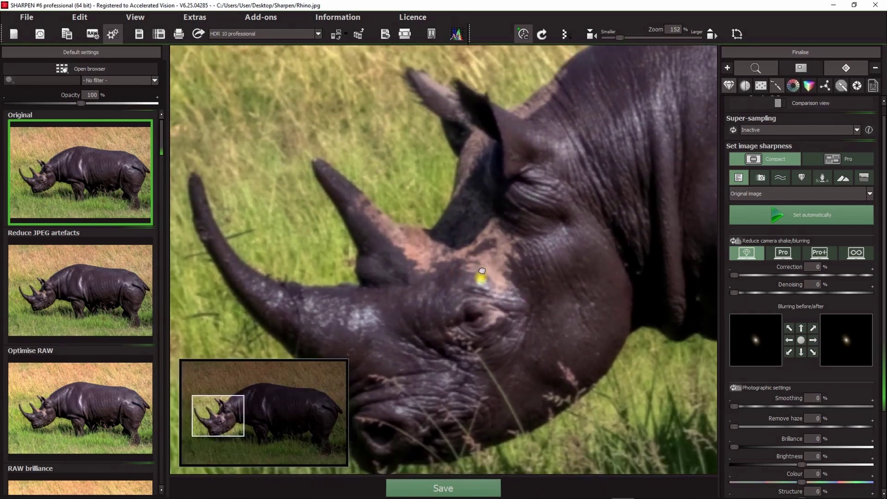
{"action": "left_click_drag", "start_coordinate": [482, 271], "coordinate": [484, 263]}
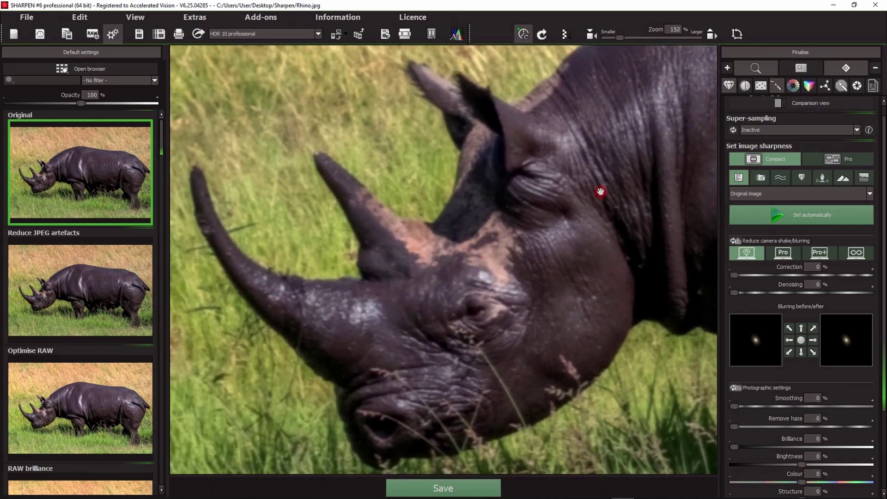
Choose the camera shake sharpening category, let the software set the sharpness automatically, and inspect the rhino's horn.
{"action": "left_click", "coordinate": [760, 179]}
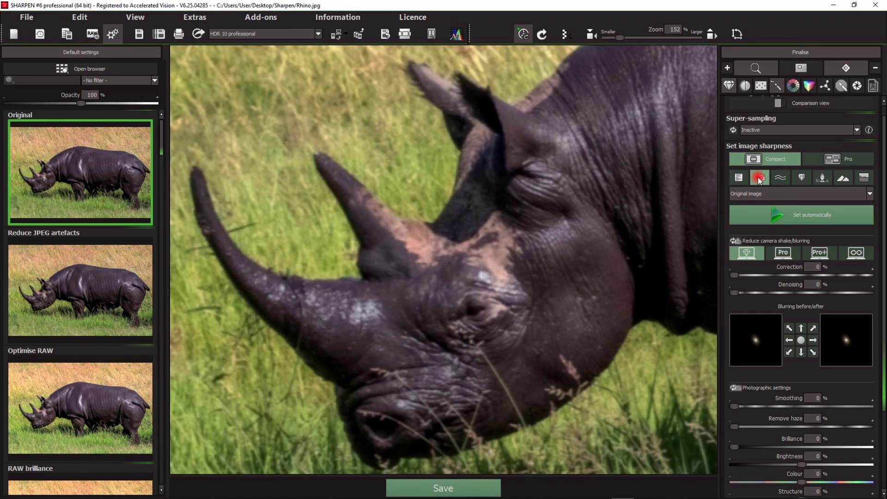
{"action": "left_click", "coordinate": [752, 220]}
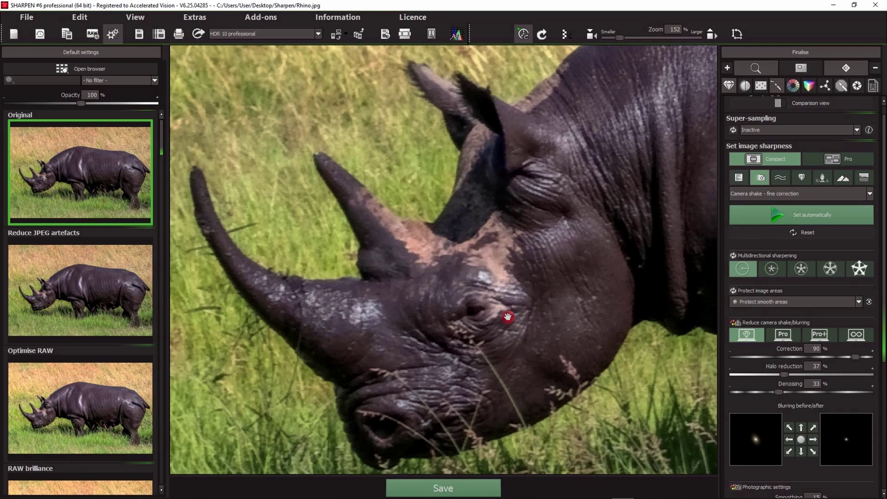
{"action": "left_click_drag", "start_coordinate": [765, 452], "coordinate": [751, 460]}
{"action": "mouse_move", "coordinate": [765, 420]}
{"action": "left_mouse_down"}
{"action": "mouse_move", "coordinate": [752, 443]}
{"action": "mouse_move", "coordinate": [763, 419]}
{"action": "left_mouse_up"}
{"action": "scroll", "coordinate": [420, 242], "scroll_direction": "up", "scroll_amount": 3}
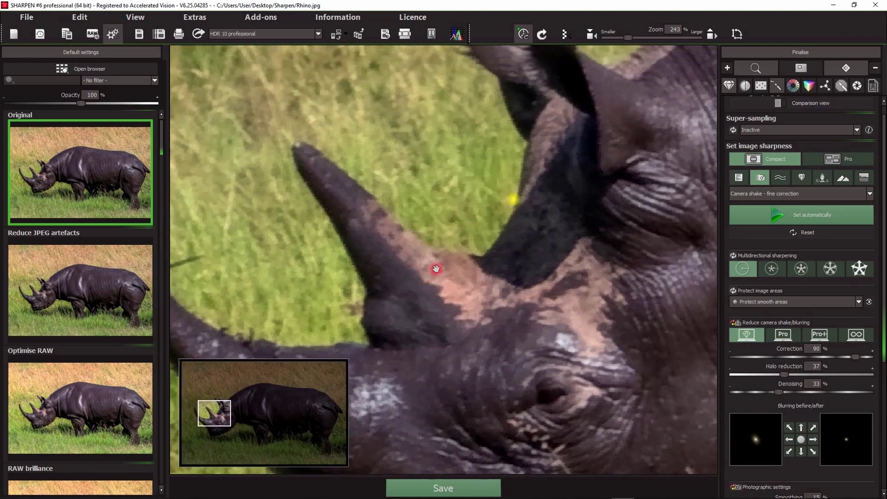
{"action": "scroll", "coordinate": [436, 269], "scroll_direction": "up", "scroll_amount": 3}
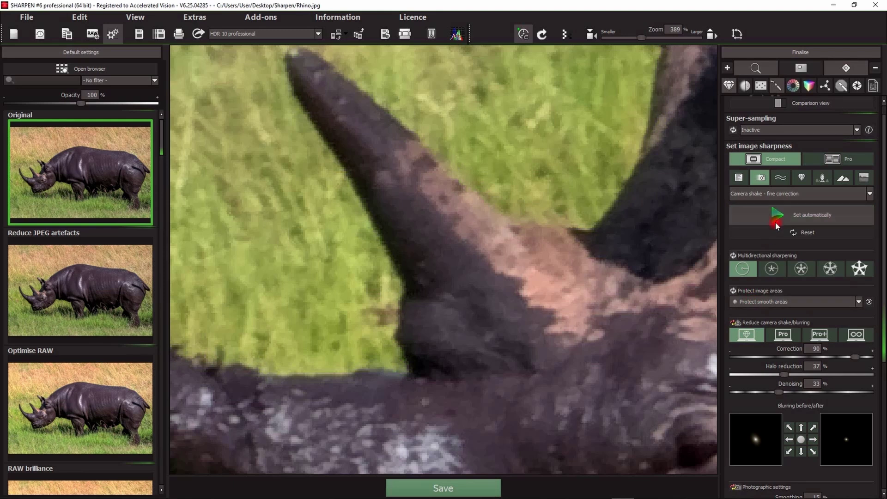
Try the considerable and strong camera shake correction settings on the image.
{"action": "left_click", "coordinate": [784, 195]}
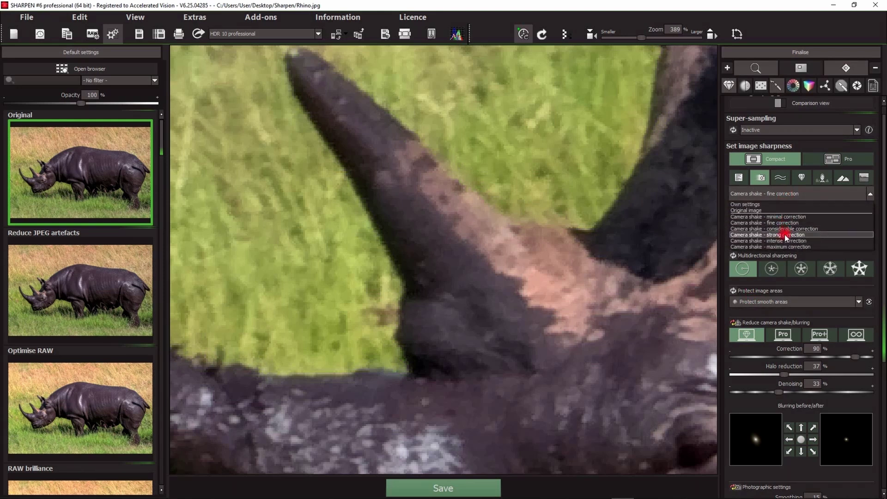
{"action": "left_click", "coordinate": [787, 229]}
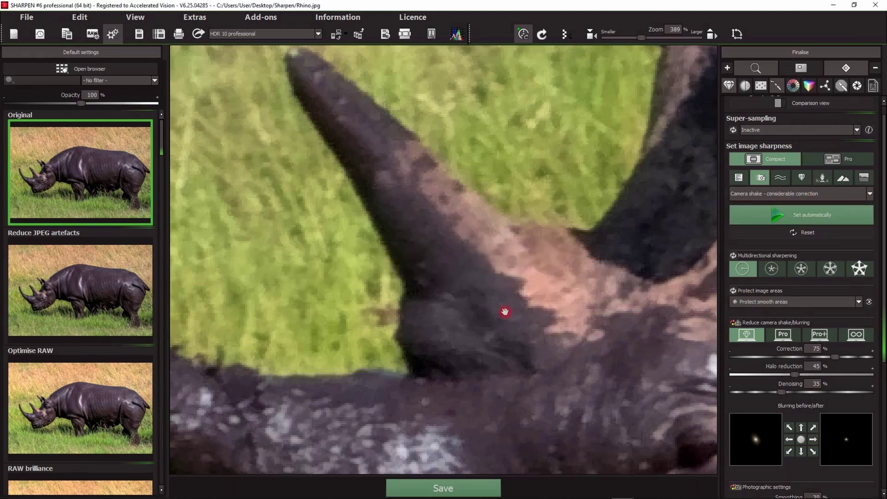
{"action": "left_click", "coordinate": [783, 194]}
{"action": "left_click", "coordinate": [786, 235]}
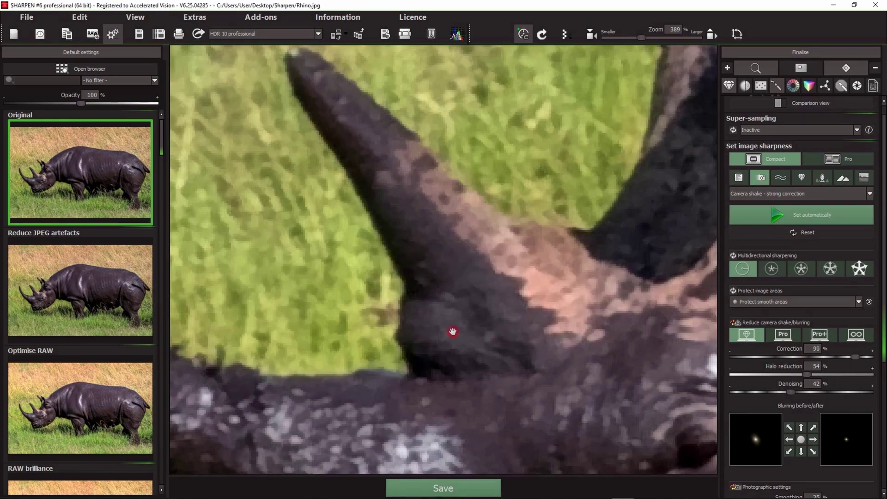
Examine how the strong camera shake correction affects the rhino's horn, ear and the grass behind them.
{"action": "scroll", "coordinate": [450, 328], "scroll_direction": "down", "scroll_amount": 5}
{"action": "scroll", "coordinate": [394, 349], "scroll_direction": "up", "scroll_amount": 3}
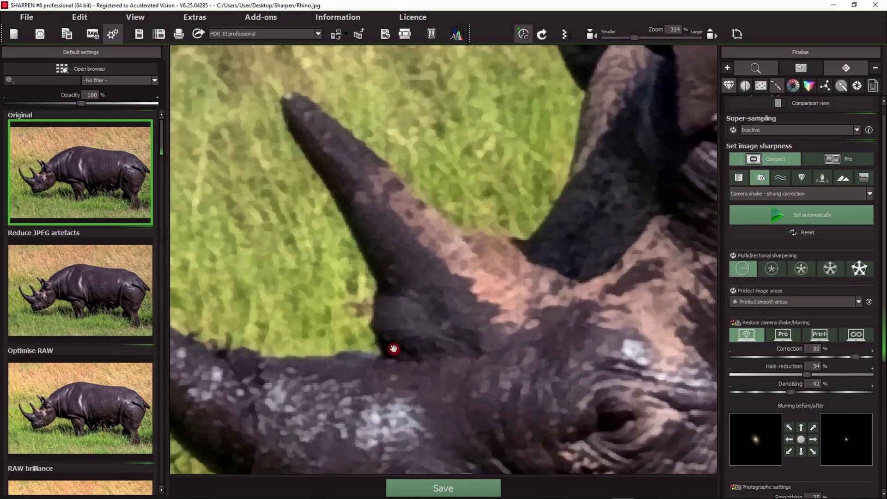
{"action": "scroll", "coordinate": [394, 348], "scroll_direction": "up", "scroll_amount": 2}
{"action": "left_click_drag", "start_coordinate": [477, 331], "coordinate": [451, 376]}
{"action": "scroll", "coordinate": [452, 377], "scroll_direction": "down", "scroll_amount": 2}
{"action": "left_click_drag", "start_coordinate": [491, 311], "coordinate": [456, 374]}
{"action": "left_click_drag", "start_coordinate": [544, 267], "coordinate": [494, 366]}
{"action": "scroll", "coordinate": [493, 269], "scroll_direction": "up", "scroll_amount": 2}
{"action": "left_click_drag", "start_coordinate": [492, 269], "coordinate": [479, 160]}
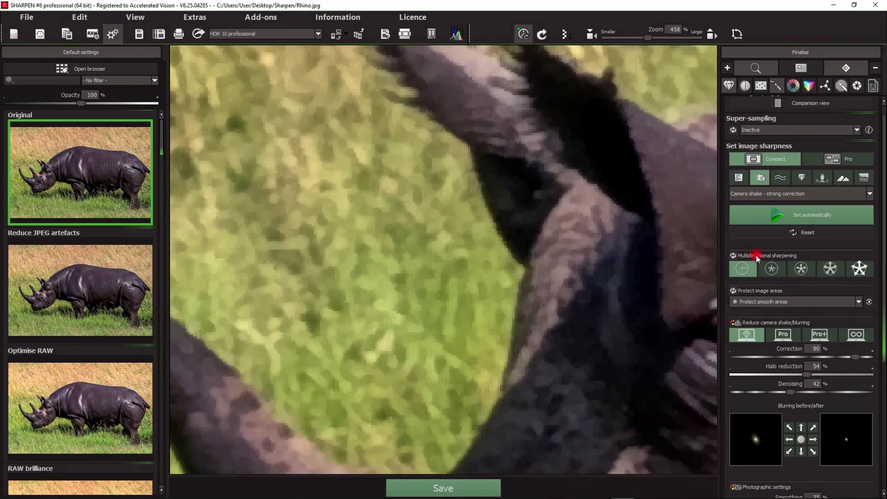
Set the camera shake sharpness automatically again and check the edges around the rhino's ear.
{"action": "left_click", "coordinate": [797, 214]}
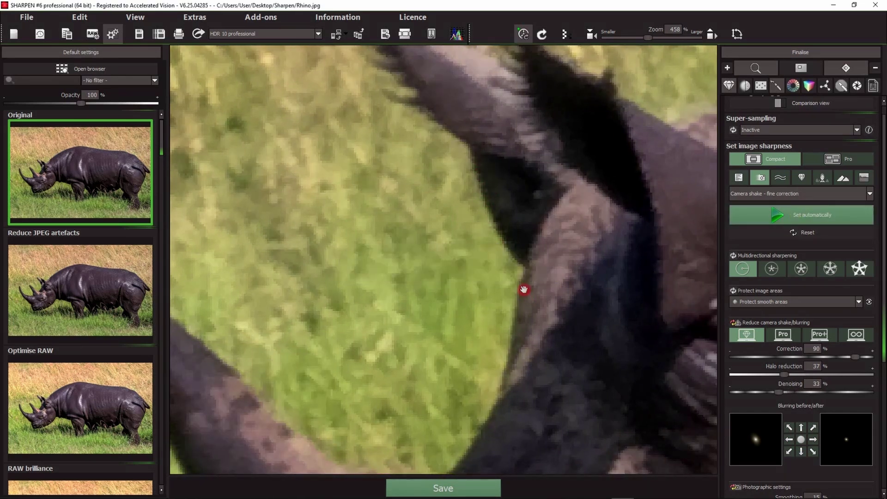
{"action": "left_click_drag", "start_coordinate": [487, 250], "coordinate": [485, 251]}
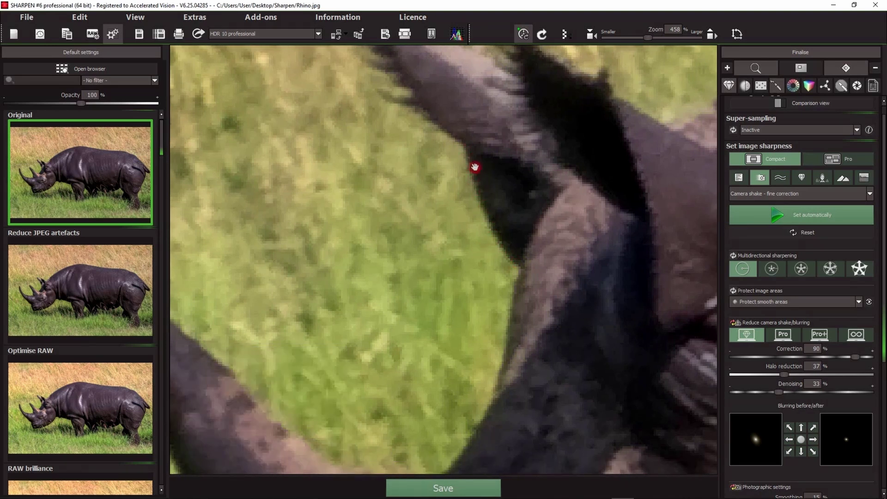
{"action": "mouse_move", "coordinate": [484, 274]}
{"action": "left_mouse_down"}
{"action": "mouse_move", "coordinate": [481, 163]}
{"action": "mouse_move", "coordinate": [481, 194]}
{"action": "mouse_move", "coordinate": [445, 272]}
{"action": "left_mouse_up"}
Enable 2x super-sampling in Sharp mode and review the sharpened rhino from close-up to nearly full view.
{"action": "left_click", "coordinate": [770, 130]}
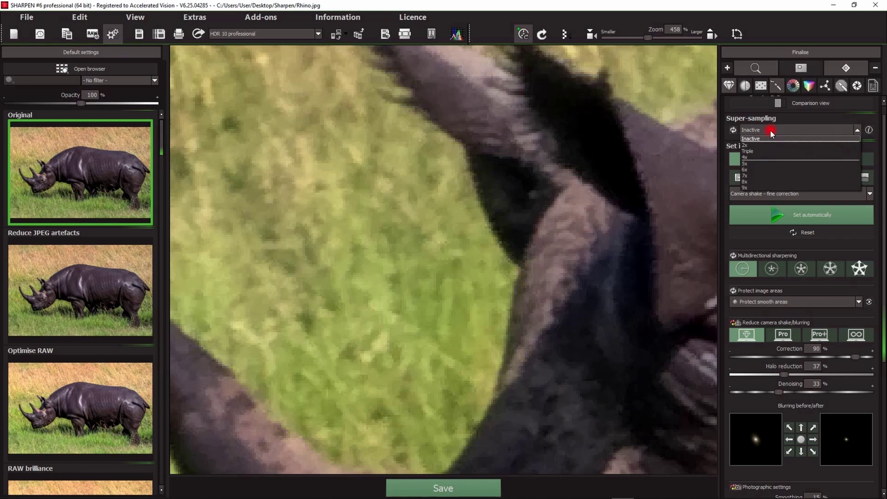
{"action": "left_click", "coordinate": [771, 145]}
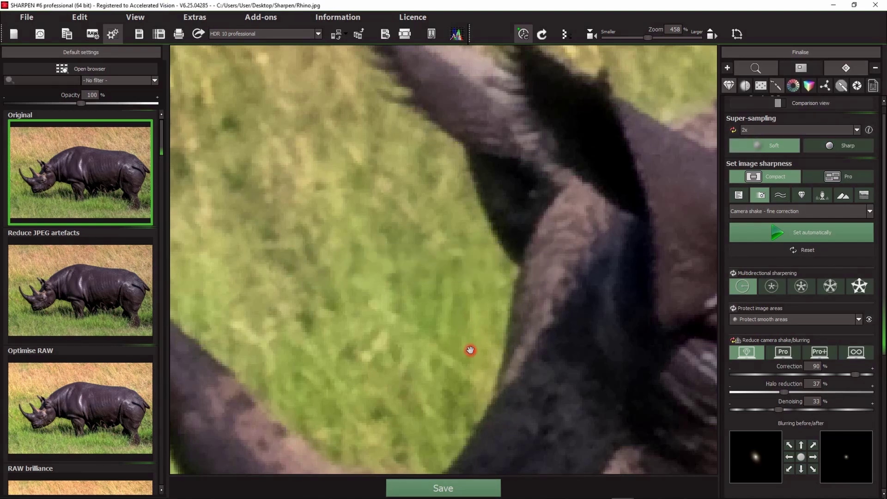
{"action": "left_click", "coordinate": [810, 146]}
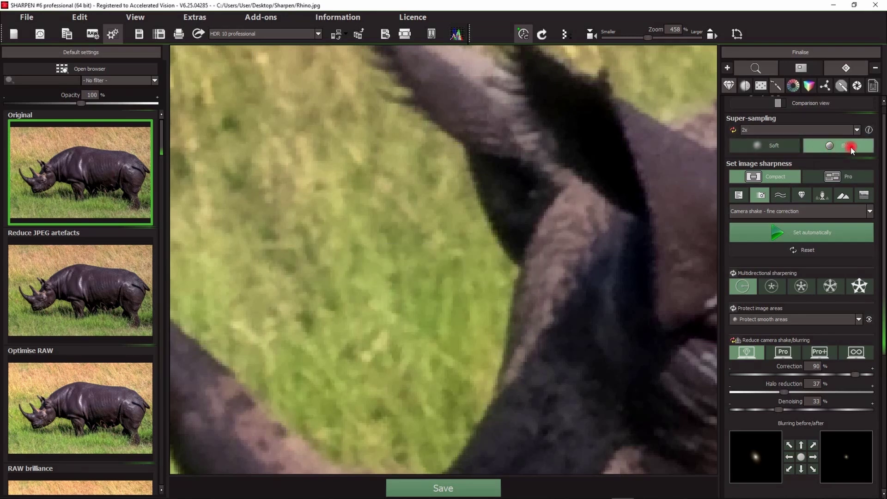
{"action": "scroll", "coordinate": [876, 391], "scroll_direction": "down", "scroll_amount": 1}
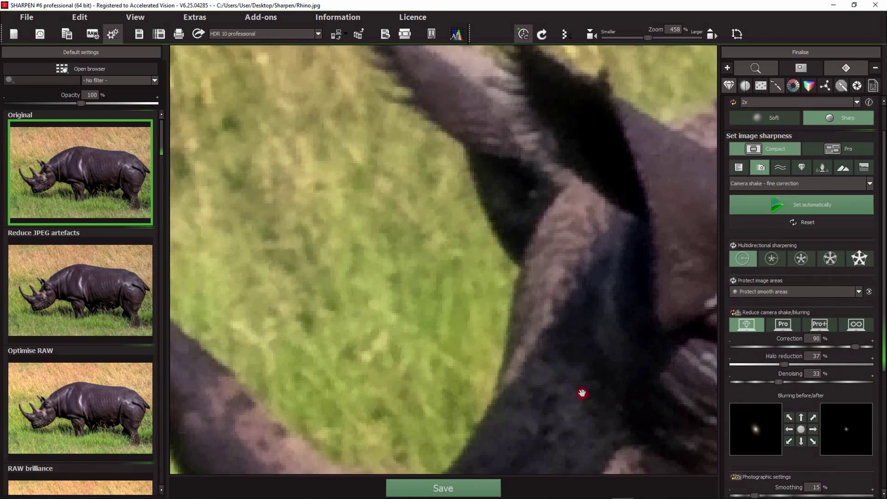
{"action": "scroll", "coordinate": [511, 342], "scroll_direction": "down", "scroll_amount": 1}
{"action": "scroll", "coordinate": [511, 341], "scroll_direction": "down", "scroll_amount": 3}
{"action": "left_click_drag", "start_coordinate": [510, 340], "coordinate": [525, 273]}
{"action": "scroll", "coordinate": [526, 273], "scroll_direction": "down", "scroll_amount": 1}
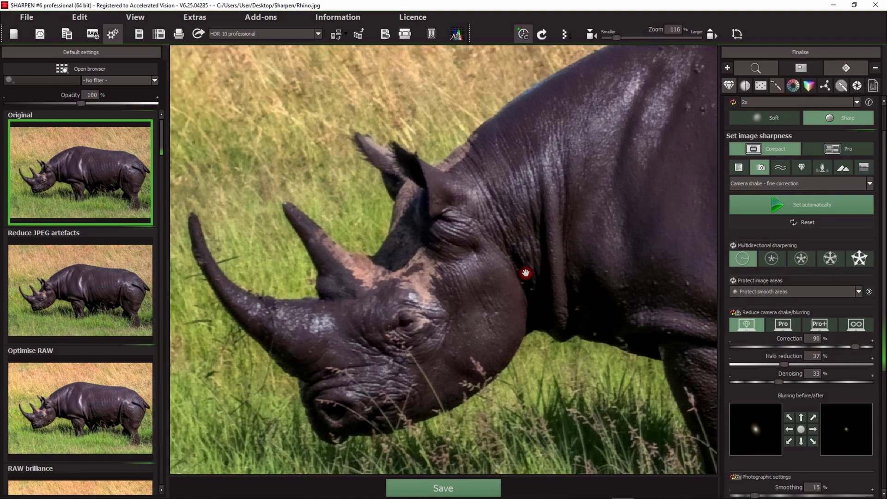
{"action": "scroll", "coordinate": [525, 273], "scroll_direction": "down", "scroll_amount": 5}
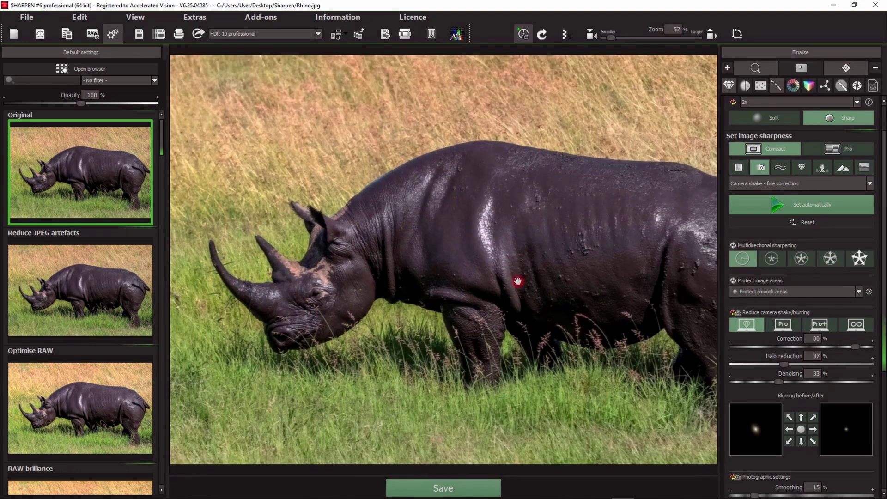
Activate the lowest active level of multidirectional sharpening for the rhino photo and acknowledge the notice.
{"action": "left_click_drag", "start_coordinate": [518, 281], "coordinate": [485, 278]}
{"action": "scroll", "coordinate": [485, 279], "scroll_direction": "down", "scroll_amount": 2}
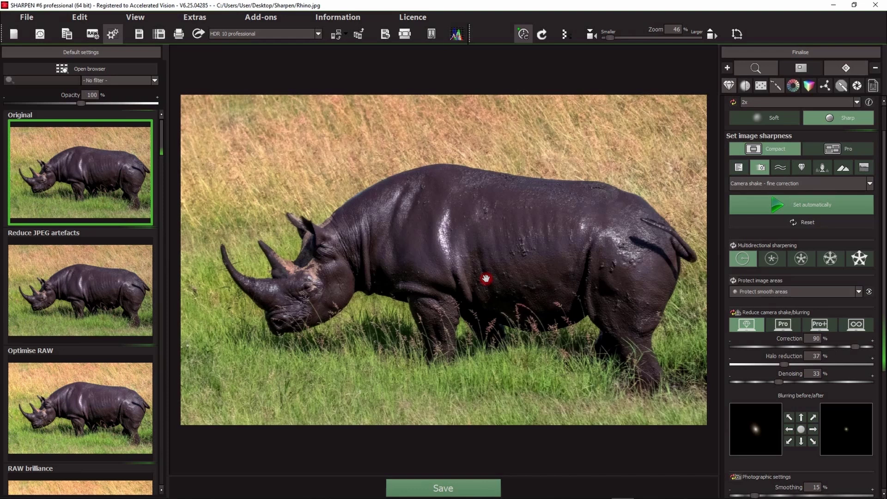
{"action": "scroll", "coordinate": [384, 272], "scroll_direction": "up", "scroll_amount": 2}
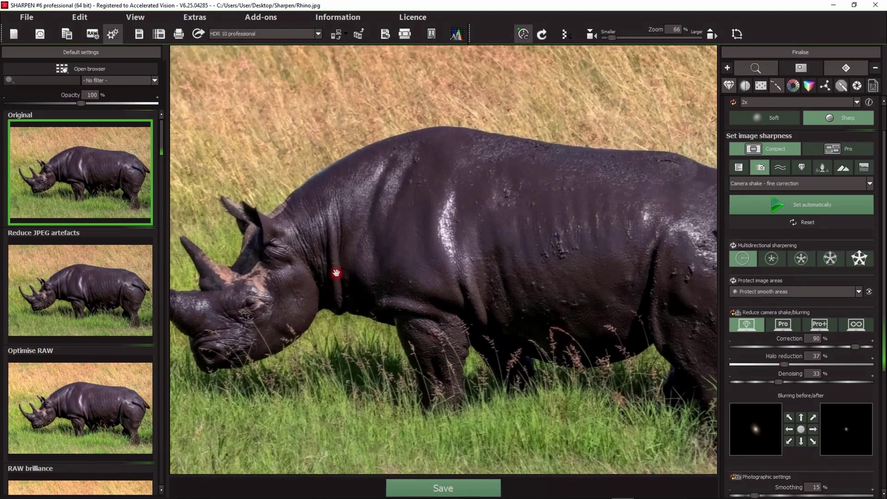
{"action": "scroll", "coordinate": [388, 276], "scroll_direction": "up", "scroll_amount": 4}
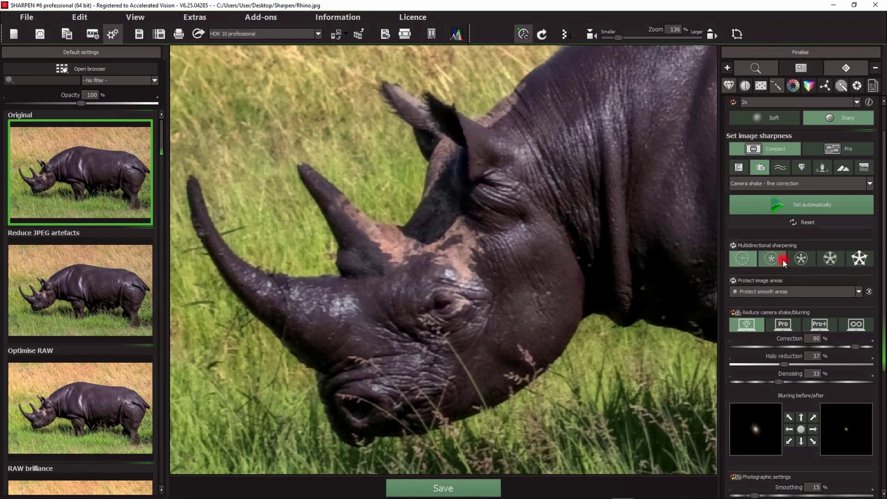
{"action": "scroll", "coordinate": [379, 242], "scroll_direction": "up", "scroll_amount": 2}
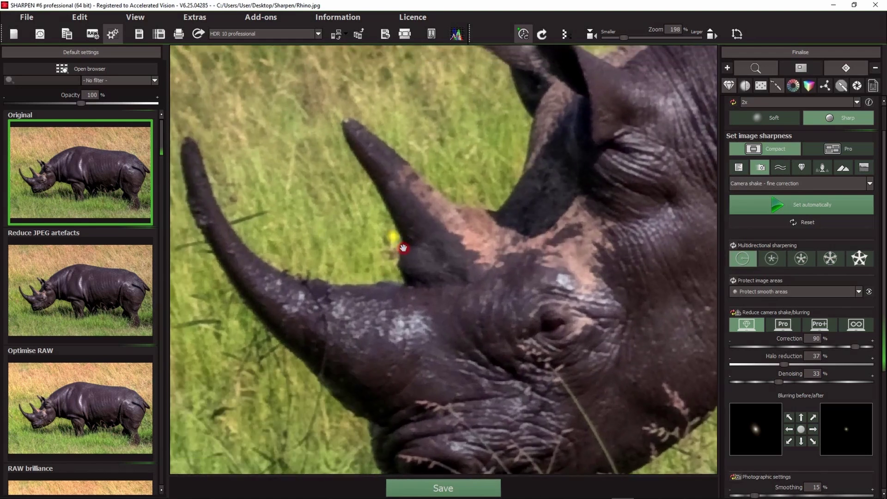
{"action": "left_click", "coordinate": [772, 258]}
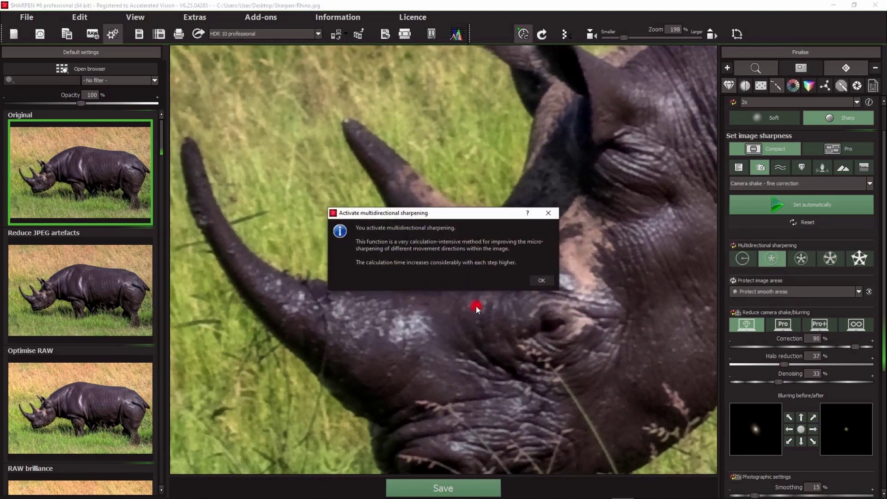
{"action": "left_click", "coordinate": [537, 280]}
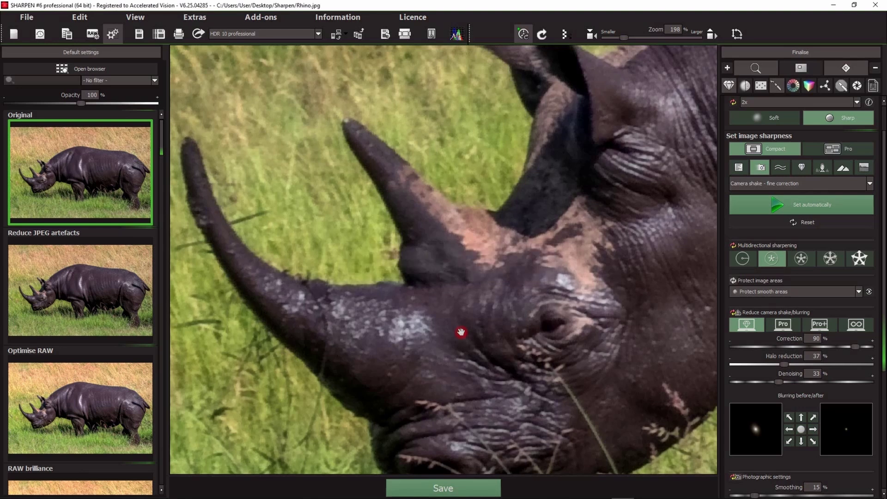
Check the rhino's horns, ears and eye wrinkles up close, and deactivate multidirectional sharpening again.
{"action": "scroll", "coordinate": [541, 317], "scroll_direction": "down", "scroll_amount": 5}
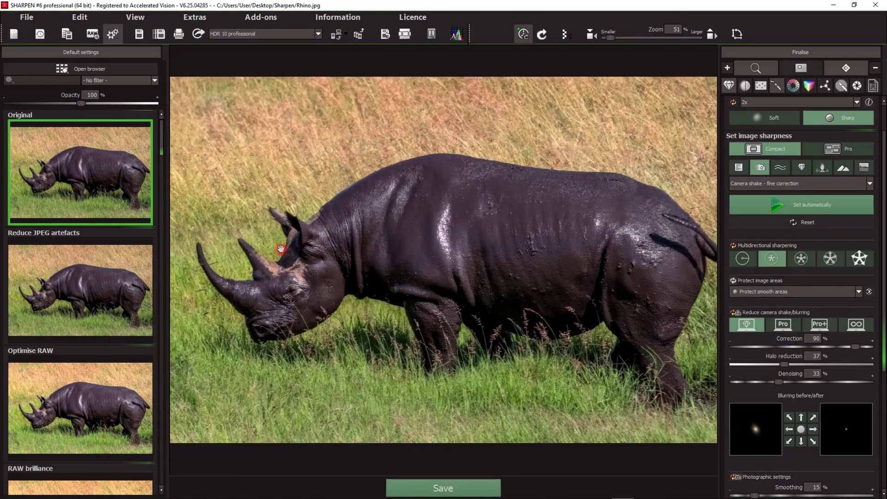
{"action": "scroll", "coordinate": [292, 248], "scroll_direction": "up", "scroll_amount": 5}
{"action": "left_click_drag", "start_coordinate": [252, 246], "coordinate": [451, 257]}
{"action": "scroll", "coordinate": [372, 281], "scroll_direction": "up", "scroll_amount": 3}
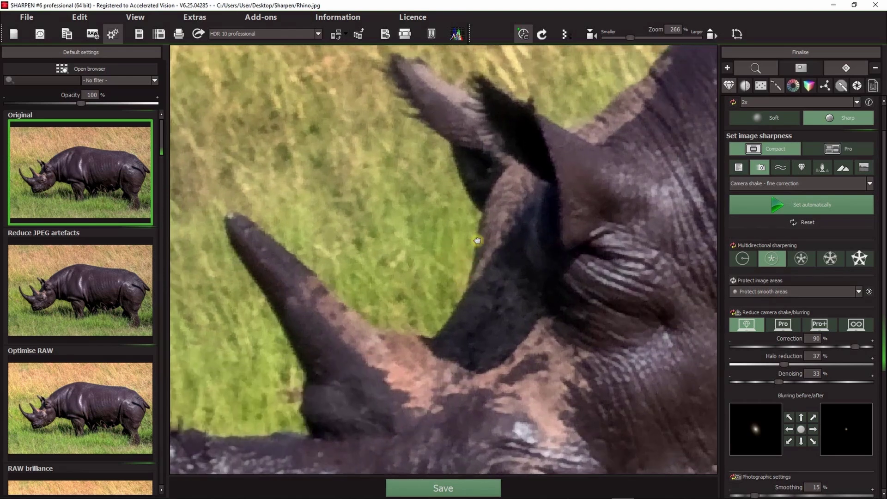
{"action": "scroll", "coordinate": [475, 240], "scroll_direction": "up", "scroll_amount": 1}
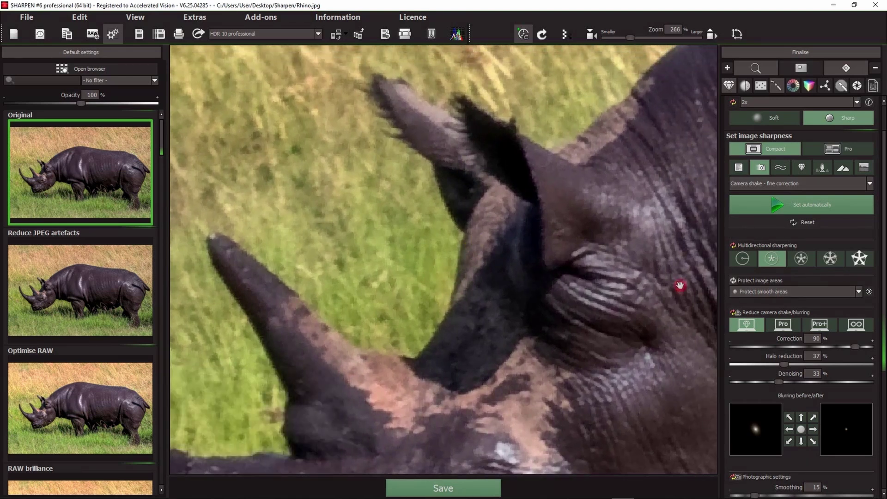
{"action": "left_click", "coordinate": [749, 261]}
Switch the camera shake reduction to the Pro method and inspect the edge of the rhino's rear horn up close.
{"action": "left_click_drag", "start_coordinate": [497, 308], "coordinate": [485, 270]}
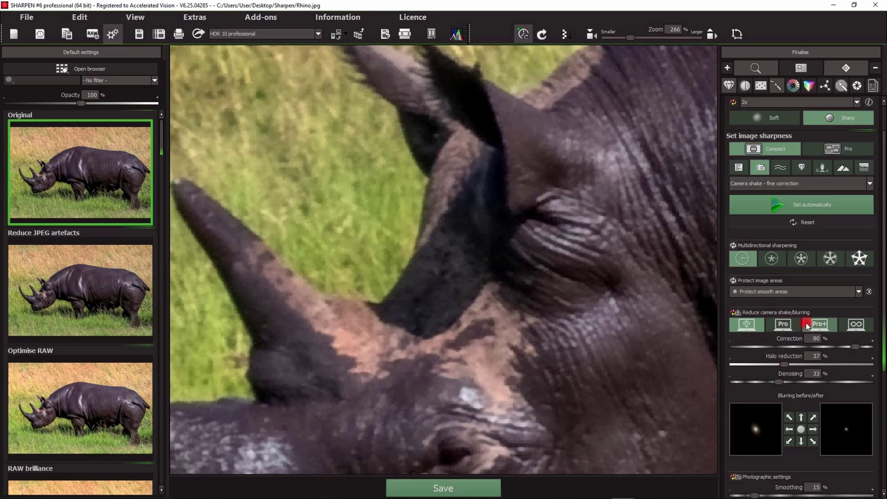
{"action": "left_click", "coordinate": [783, 324]}
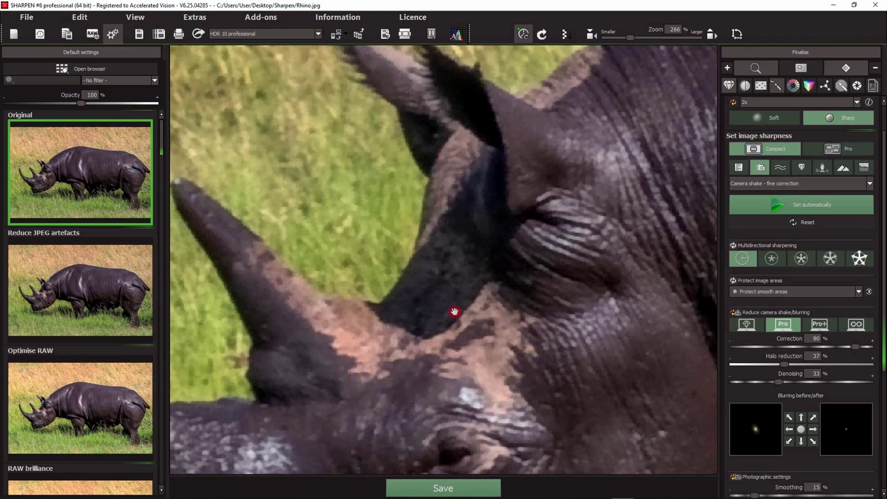
{"action": "scroll", "coordinate": [883, 351], "scroll_direction": "down", "scroll_amount": 1}
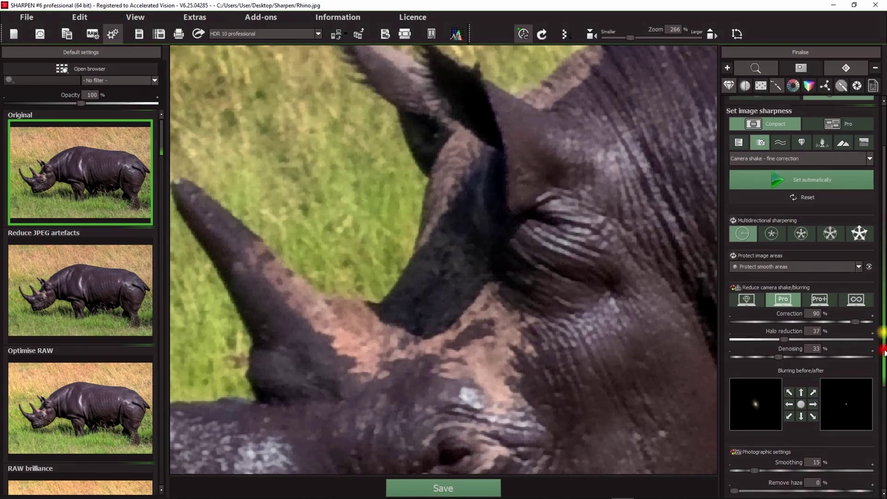
{"action": "scroll", "coordinate": [883, 351], "scroll_direction": "down", "scroll_amount": 4}
{"action": "left_click_drag", "start_coordinate": [297, 307], "coordinate": [413, 288]}
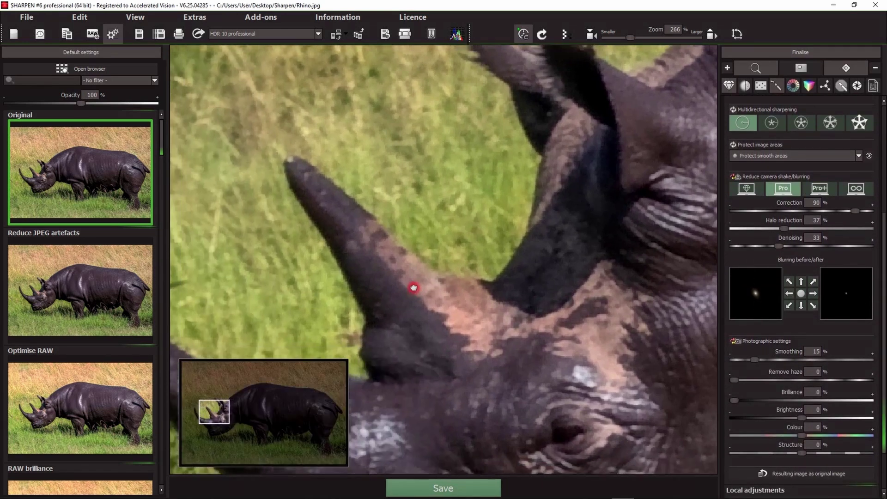
{"action": "scroll", "coordinate": [413, 287], "scroll_direction": "up", "scroll_amount": 4}
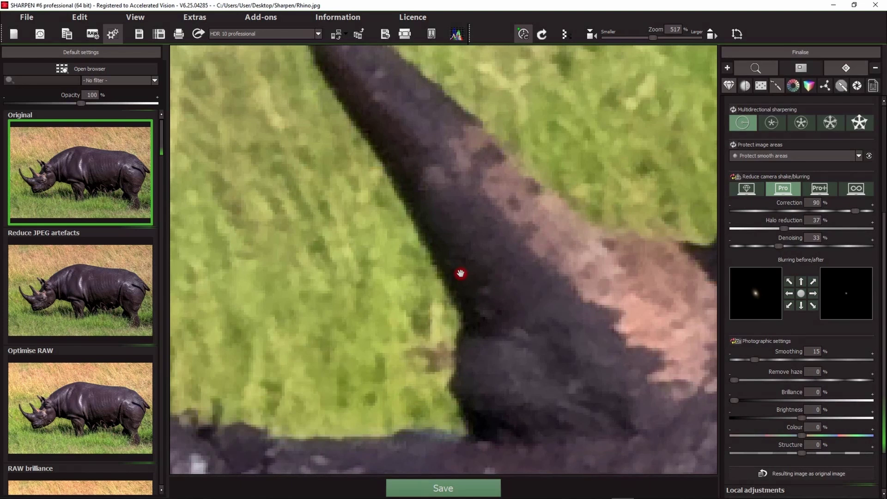
{"action": "scroll", "coordinate": [461, 273], "scroll_direction": "up", "scroll_amount": 2}
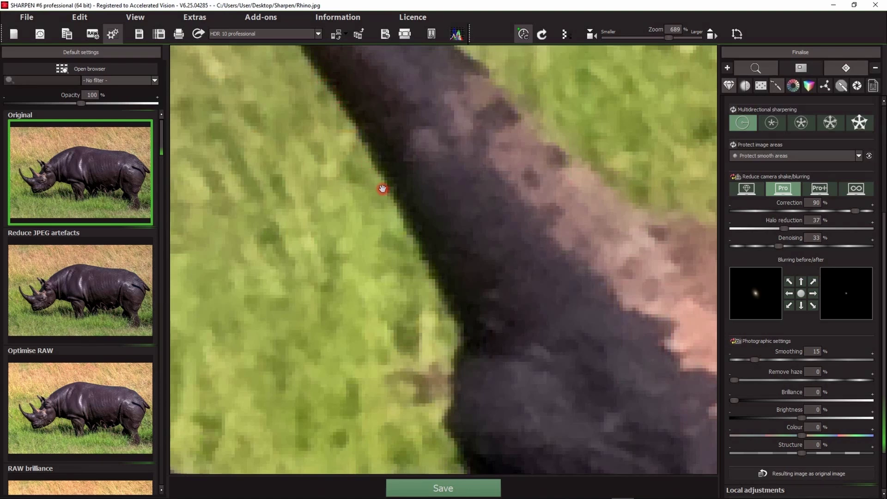
Try halo reduction at 0 % and 71 % on the horn edge, and return it to 37 %.
{"action": "mouse_move", "coordinate": [784, 232]}
{"action": "left_mouse_down"}
{"action": "mouse_move", "coordinate": [732, 232]}
{"action": "mouse_move", "coordinate": [780, 226]}
{"action": "left_mouse_up"}
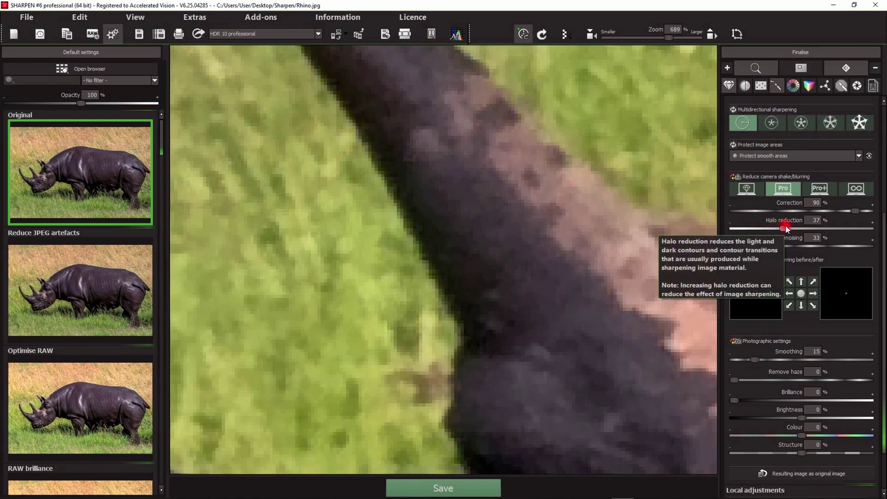
{"action": "left_click_drag", "start_coordinate": [785, 228], "coordinate": [729, 228]}
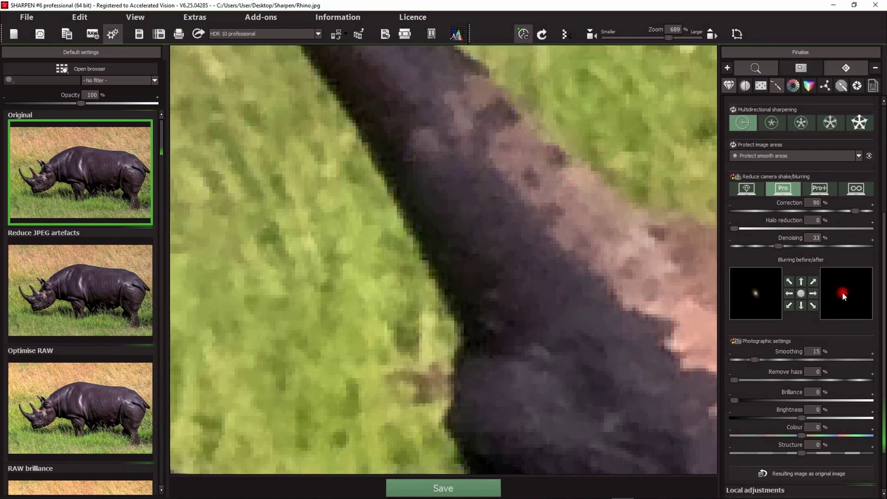
{"action": "left_click_drag", "start_coordinate": [733, 228], "coordinate": [784, 227]}
{"action": "left_click_drag", "start_coordinate": [821, 228], "coordinate": [832, 228]}
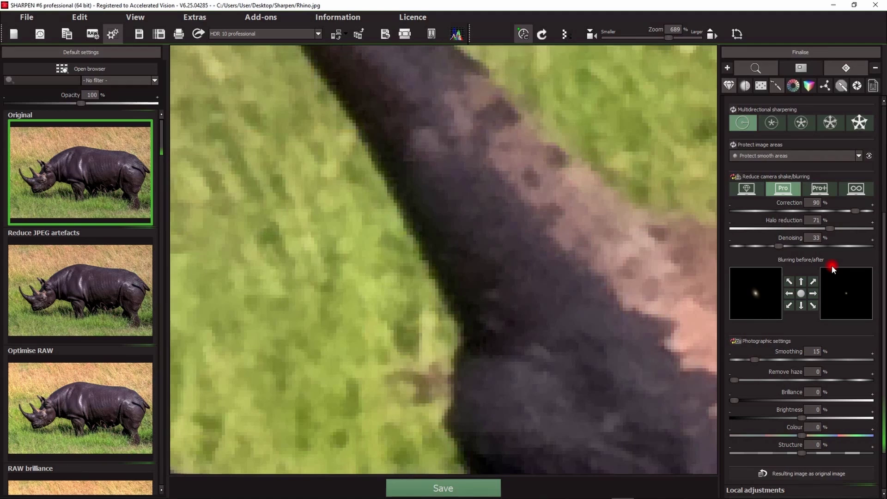
{"action": "left_click_drag", "start_coordinate": [833, 232], "coordinate": [784, 229]}
Examine the before/after blurring preview with its direction controls and the compact image sharpness settings.
{"action": "scroll", "coordinate": [800, 217], "scroll_direction": "down", "scroll_amount": 1}
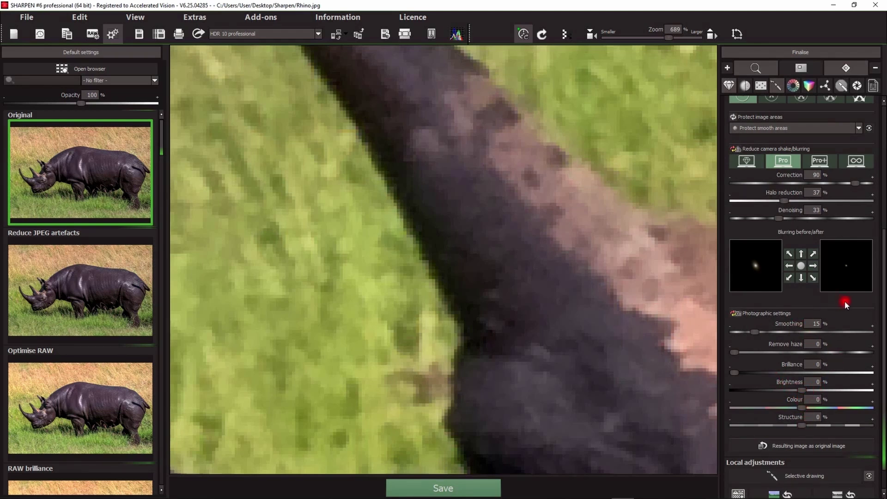
{"action": "left_click_drag", "start_coordinate": [882, 234], "coordinate": [883, 178]}
{"action": "scroll", "coordinate": [880, 184], "scroll_direction": "down", "scroll_amount": 2}
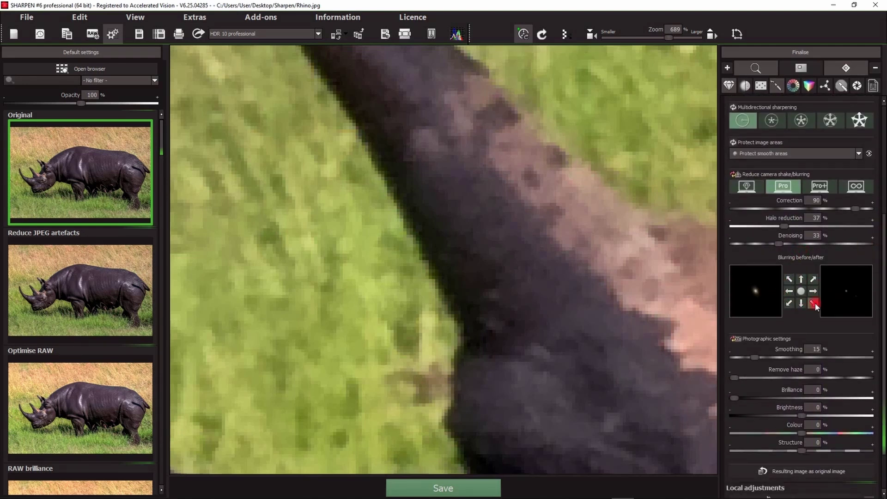
{"action": "scroll", "coordinate": [883, 249], "scroll_direction": "up", "scroll_amount": 1}
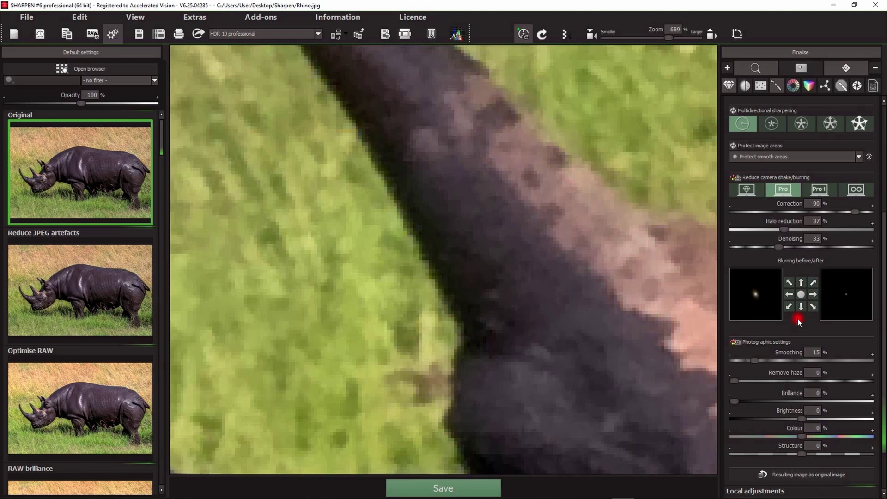
{"action": "scroll", "coordinate": [818, 302], "scroll_direction": "up", "scroll_amount": 6}
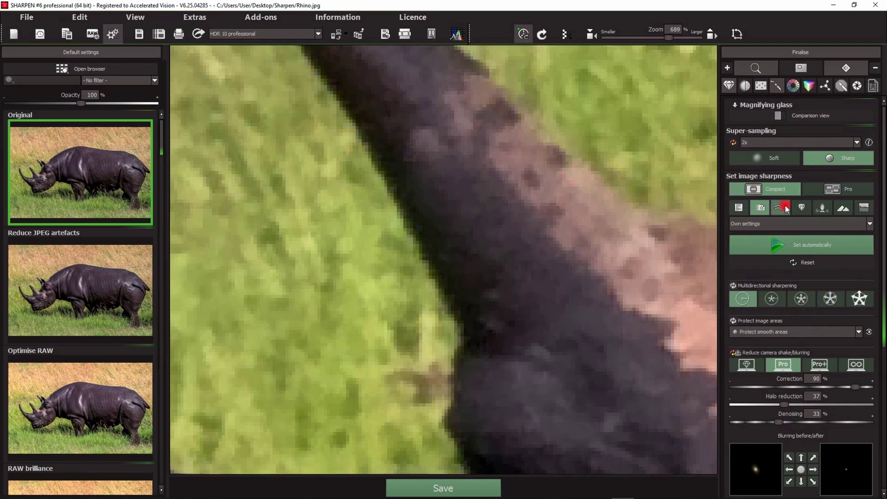
{"action": "left_click", "coordinate": [789, 243]}
{"action": "mouse_move", "coordinate": [881, 334]}
{"action": "left_mouse_down"}
{"action": "mouse_move", "coordinate": [881, 458]}
{"action": "mouse_move", "coordinate": [881, 317]}
{"action": "left_mouse_up"}
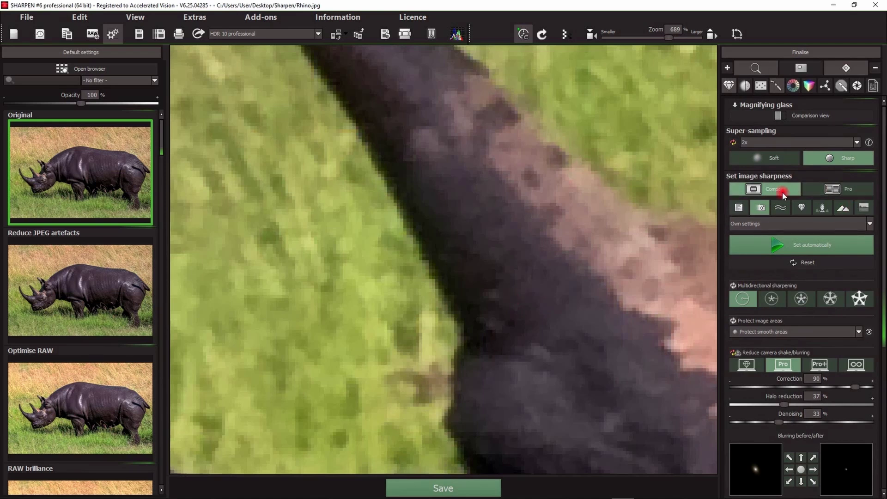
Show the Pro image sharpness settings and raise the blur correction's precision to 151 %.
{"action": "left_click", "coordinate": [837, 192]}
{"action": "left_click_drag", "start_coordinate": [878, 224], "coordinate": [881, 344]}
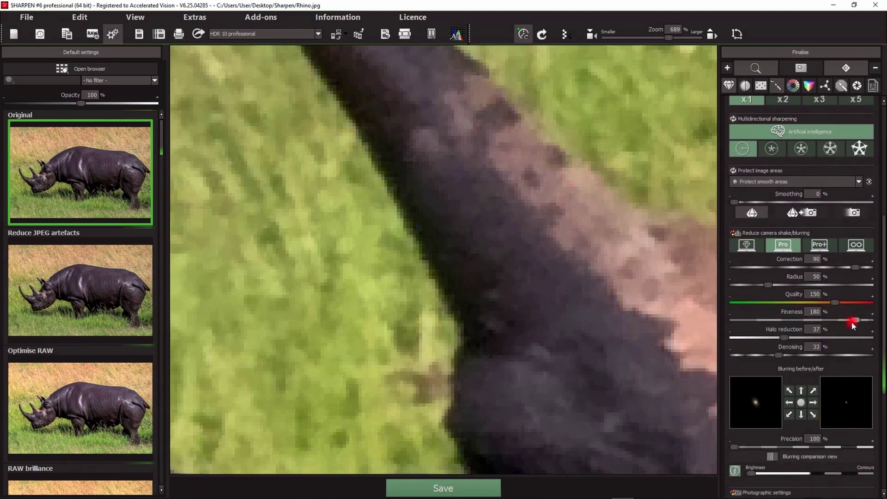
{"action": "scroll", "coordinate": [852, 322], "scroll_direction": "down", "scroll_amount": 5}
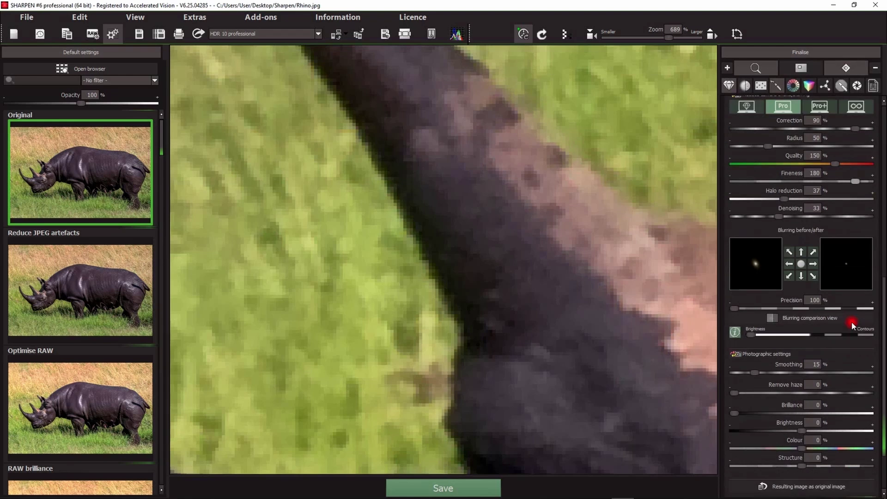
{"action": "left_click_drag", "start_coordinate": [735, 253], "coordinate": [803, 254]}
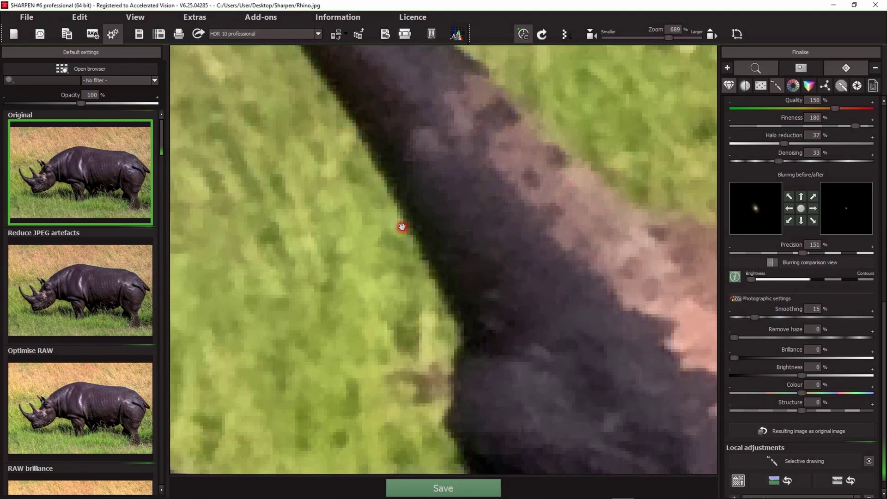
{"action": "mouse_move", "coordinate": [817, 311]}
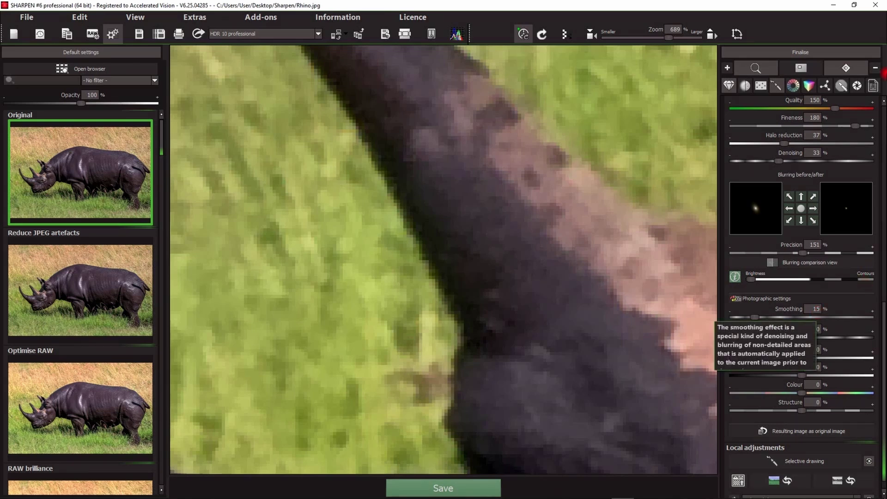
Return to the compact image sharpness settings and review the rhino's whole head.
{"action": "scroll", "coordinate": [883, 330], "scroll_direction": "up", "scroll_amount": 1}
{"action": "left_click_drag", "start_coordinate": [883, 330], "coordinate": [882, 168]}
{"action": "left_click", "coordinate": [765, 123]}
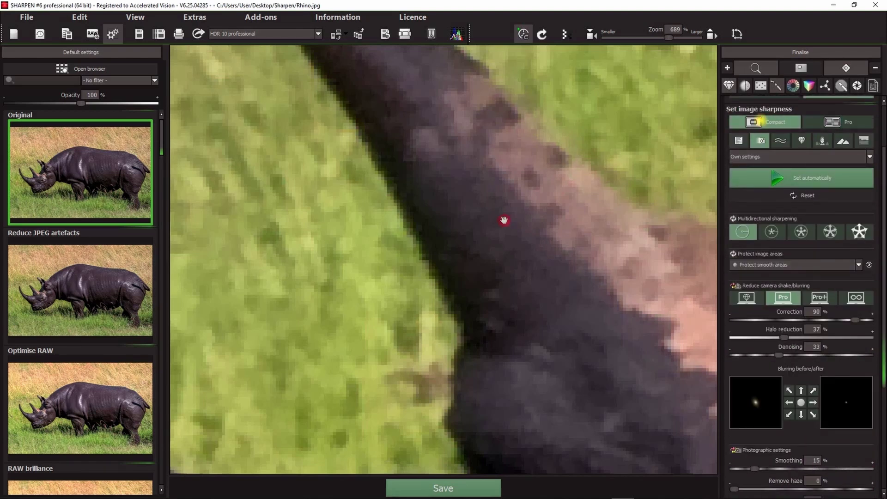
{"action": "scroll", "coordinate": [465, 325], "scroll_direction": "down", "scroll_amount": 3}
{"action": "scroll", "coordinate": [466, 324], "scroll_direction": "down", "scroll_amount": 5}
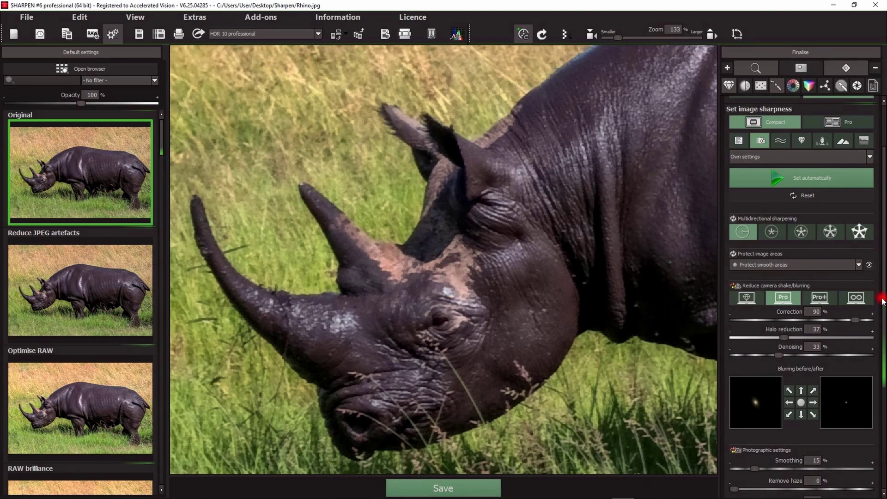
Load the Vintage.JPG photo from the image history.
{"action": "left_click", "coordinate": [36, 37]}
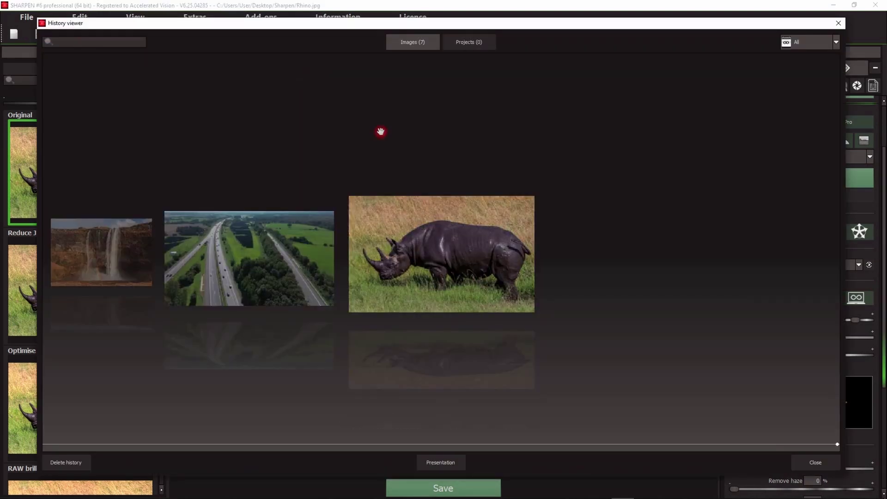
{"action": "left_click_drag", "start_coordinate": [207, 242], "coordinate": [497, 267]}
{"action": "left_click", "coordinate": [293, 204]}
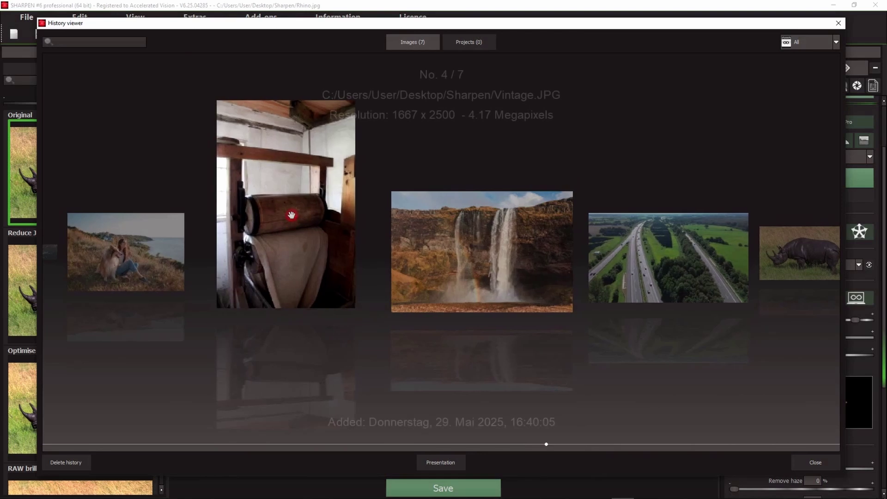
{"action": "left_click", "coordinate": [292, 215]}
{"action": "left_click", "coordinate": [450, 264]}
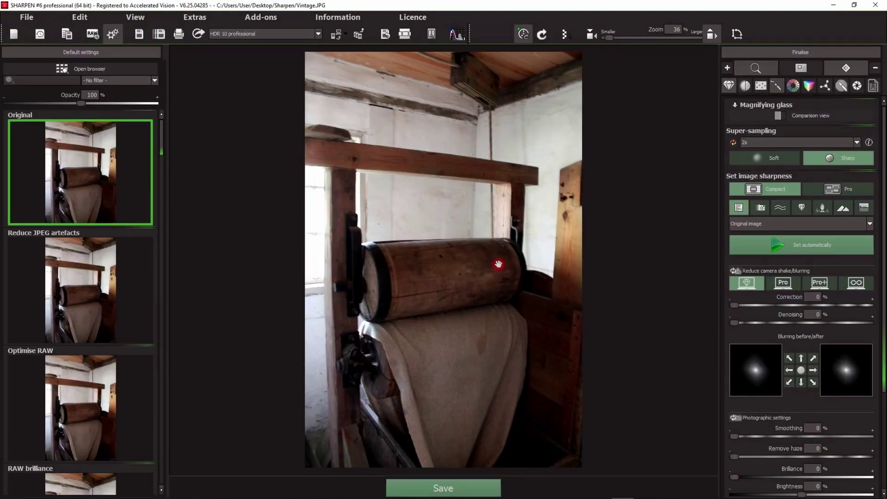
Reset super-sampling to Inactive for the vintage photo.
{"action": "left_click", "coordinate": [734, 143]}
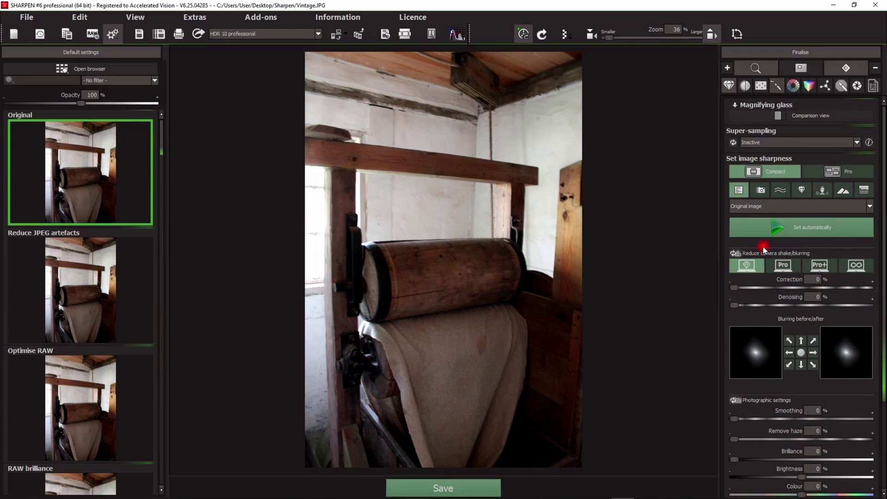
{"action": "left_click", "coordinate": [191, 16]}
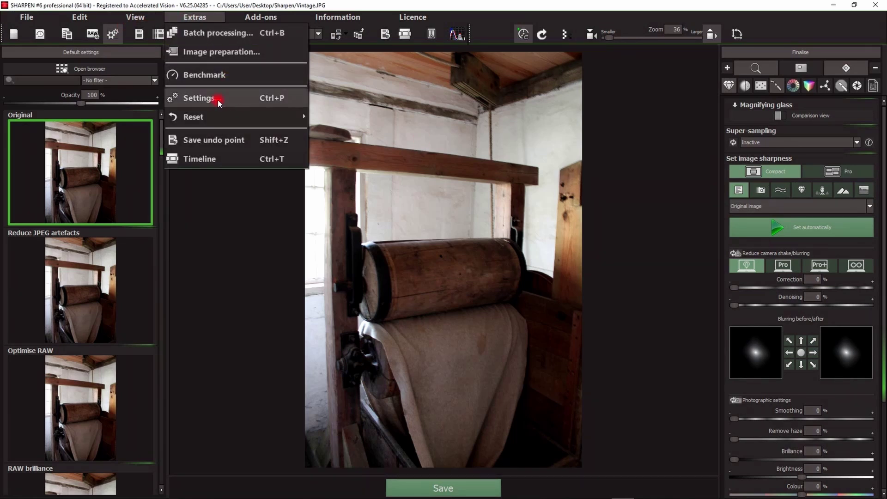
{"action": "left_click", "coordinate": [475, 250]}
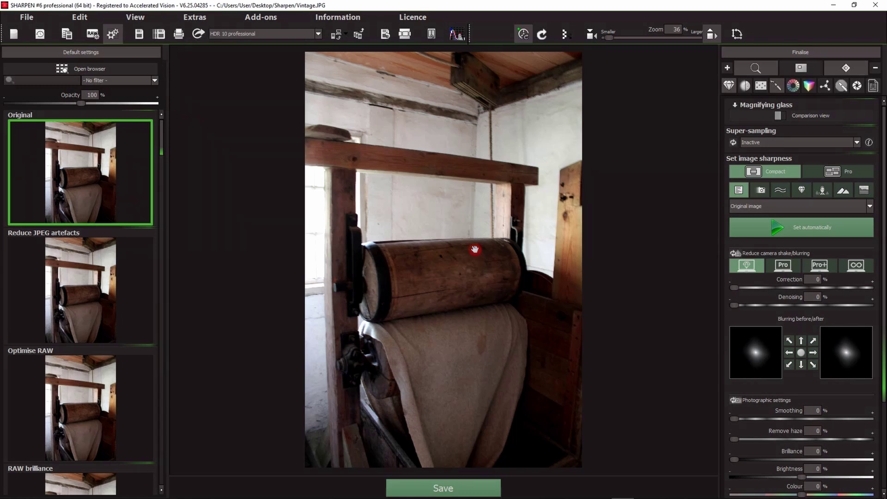
Apply the "Artwork - strong haze/blurring" sharpness preset to the vintage photo while inspecting the barrel's edge up close.
{"action": "scroll", "coordinate": [399, 293], "scroll_direction": "up", "scroll_amount": 3}
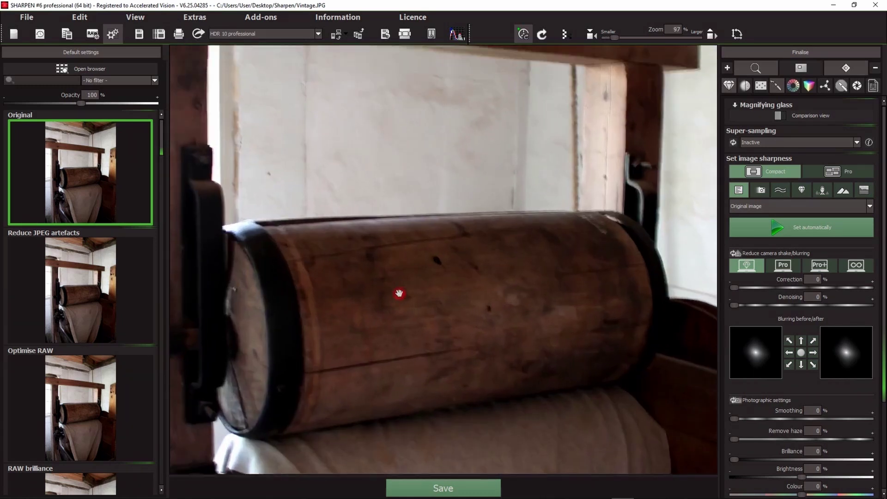
{"action": "scroll", "coordinate": [399, 293], "scroll_direction": "up", "scroll_amount": 1}
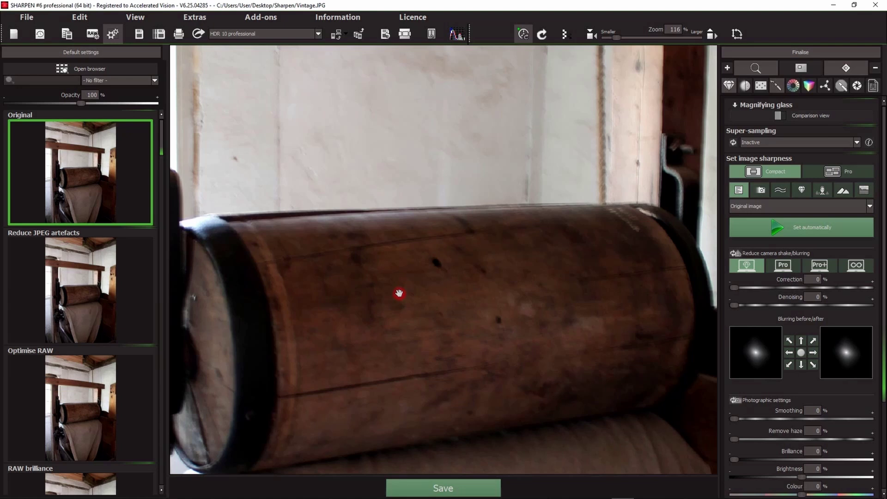
{"action": "left_click", "coordinate": [252, 273]}
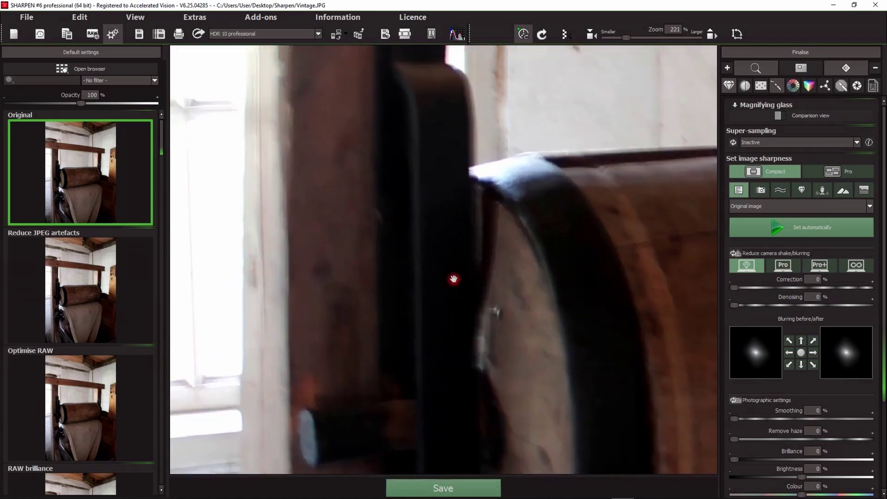
{"action": "left_click", "coordinate": [453, 279]}
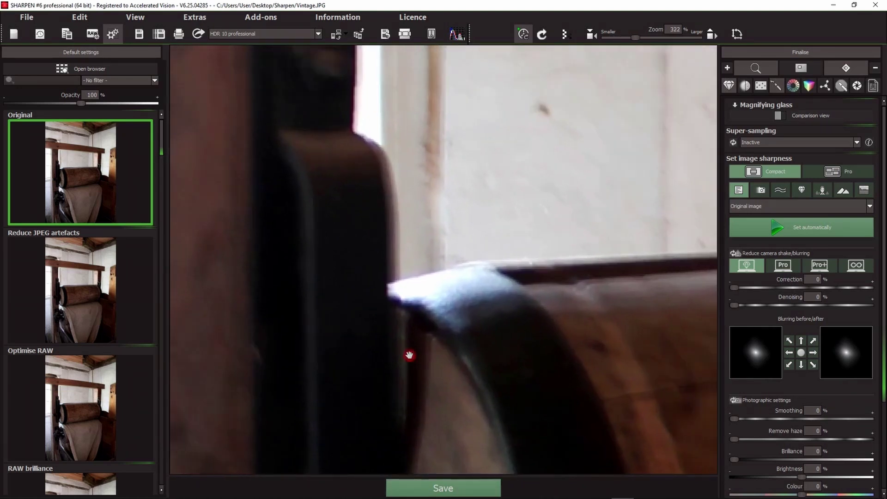
{"action": "left_click", "coordinate": [491, 337]}
{"action": "left_click", "coordinate": [424, 249]}
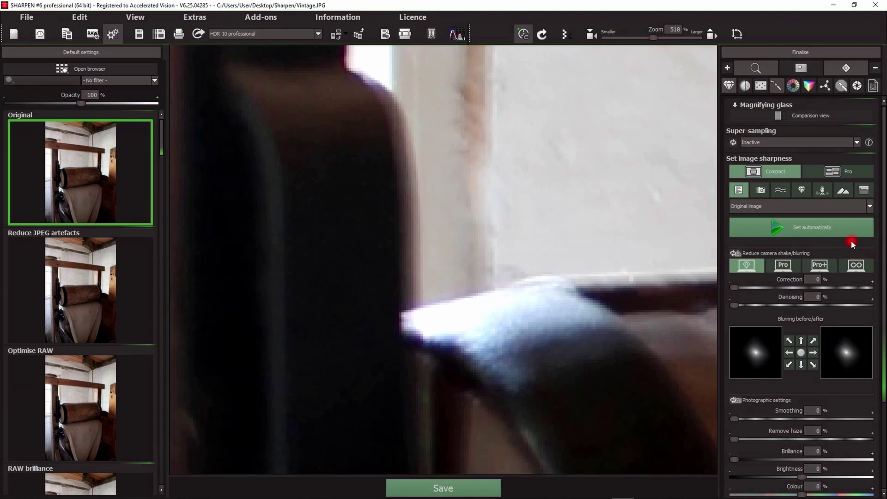
{"action": "left_click", "coordinate": [740, 190]}
{"action": "left_click", "coordinate": [762, 233]}
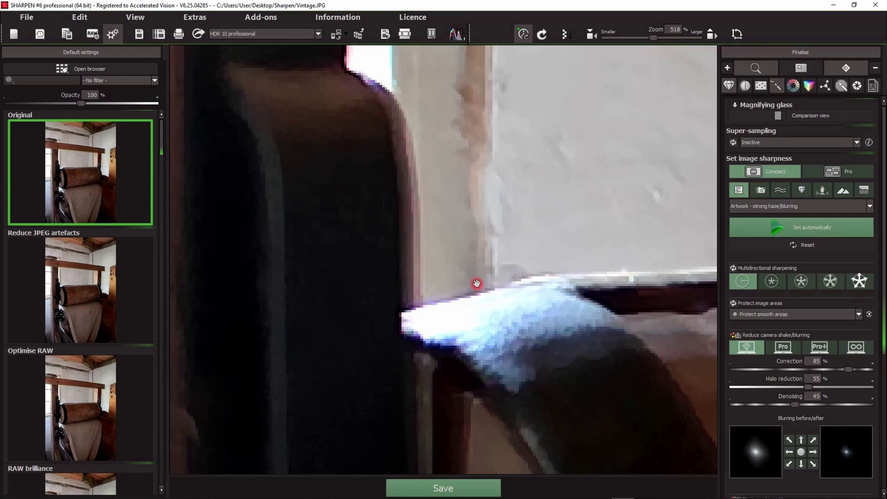
Set the camera shake/blurring correction's direction to rightward and inspect the barrel's edge.
{"action": "left_click_drag", "start_coordinate": [883, 169], "coordinate": [883, 259]}
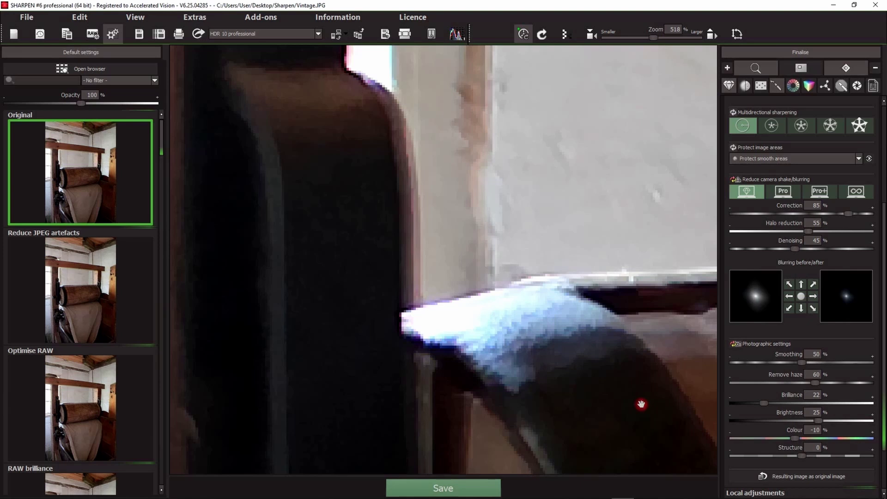
{"action": "left_click", "coordinate": [813, 297]}
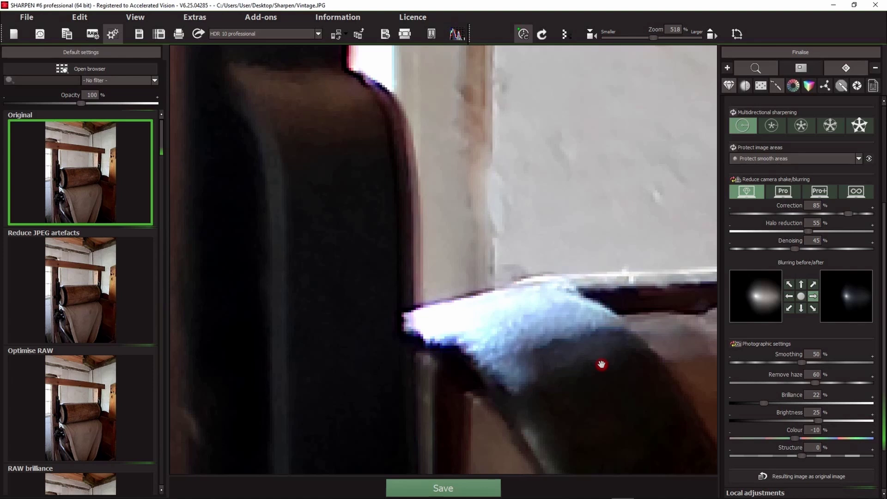
{"action": "left_click", "coordinate": [418, 245]}
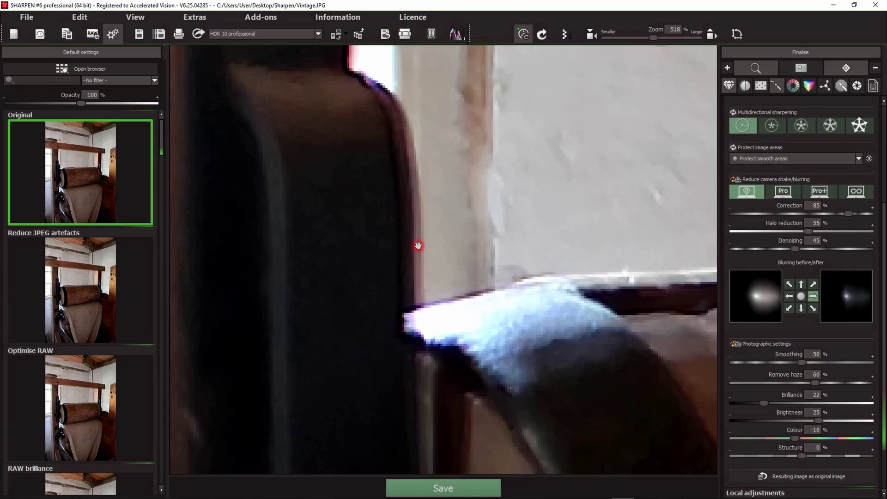
Activate Pro+ mode for camera shake/blurring reduction and compare the photo without and with the rightward blur correction.
{"action": "left_click", "coordinate": [824, 198]}
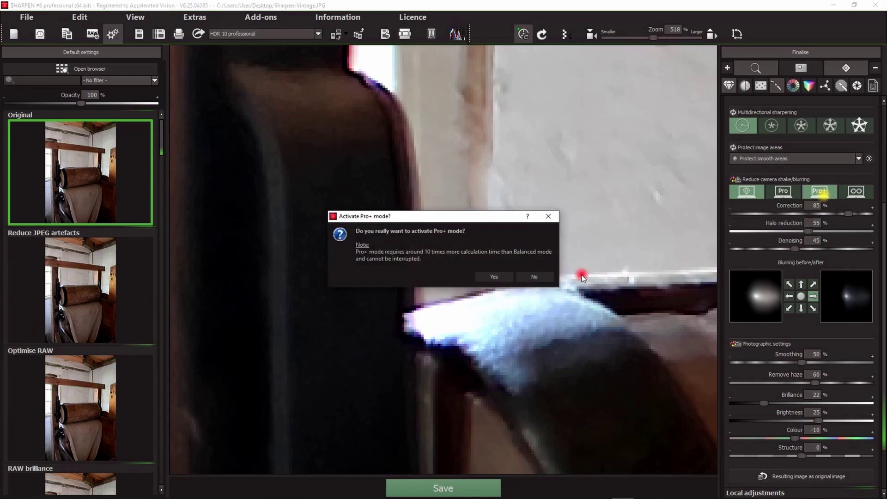
{"action": "left_click", "coordinate": [488, 276]}
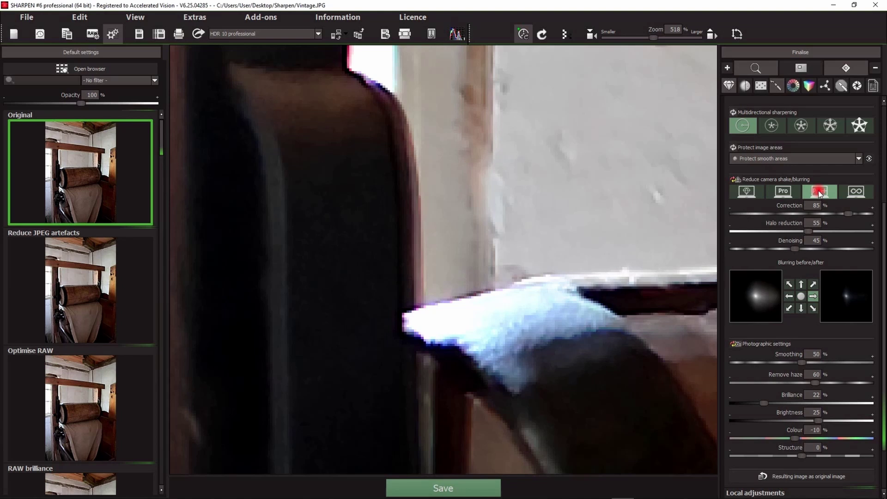
{"action": "left_click", "coordinate": [813, 296]}
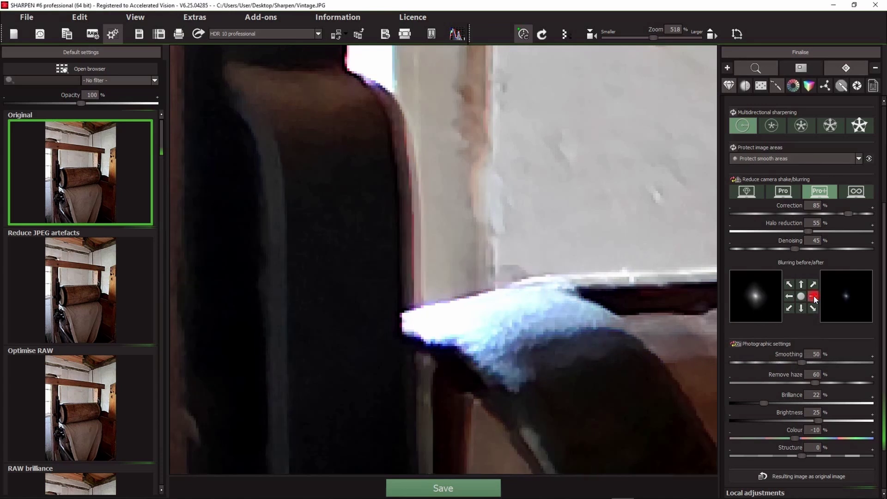
{"action": "left_click", "coordinate": [813, 295]}
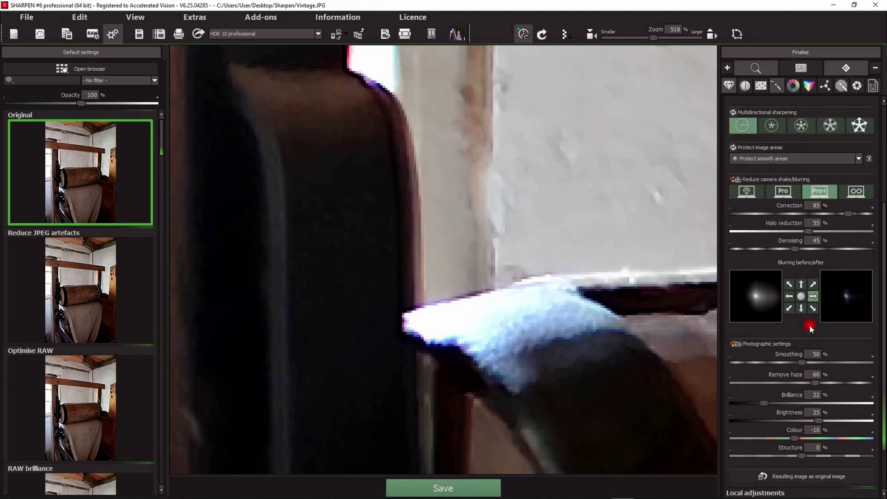
Look through the compact sharpness settings and hide the image sharpness module.
{"action": "scroll", "coordinate": [855, 281], "scroll_direction": "up", "scroll_amount": 5}
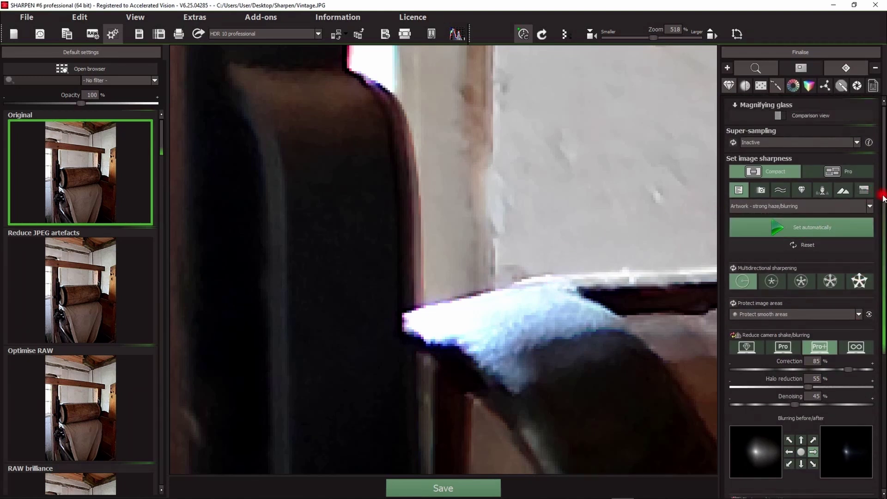
{"action": "scroll", "coordinate": [881, 194], "scroll_direction": "down", "scroll_amount": 5}
{"action": "left_click_drag", "start_coordinate": [882, 380], "coordinate": [871, 134]}
{"action": "left_click", "coordinate": [728, 86]}
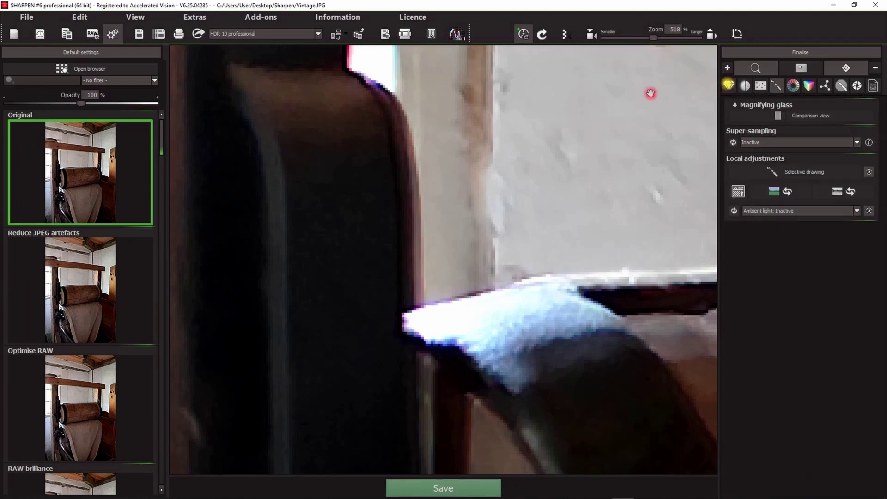
Show the Colour, LUT photo style, Artificial intelligence and Corrections modules and look through the AI filter database without choosing a filter.
{"action": "left_click", "coordinate": [793, 85]}
{"action": "left_click", "coordinate": [808, 87]}
{"action": "left_click", "coordinate": [840, 86]}
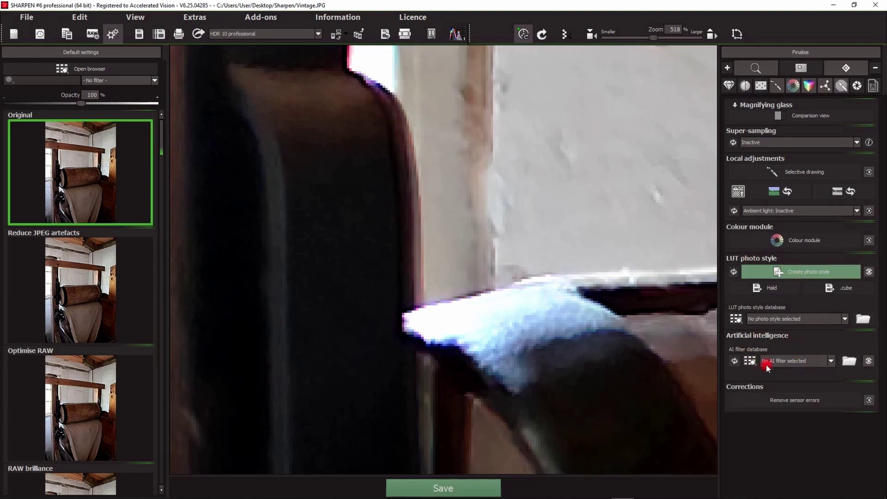
{"action": "left_click", "coordinate": [790, 364]}
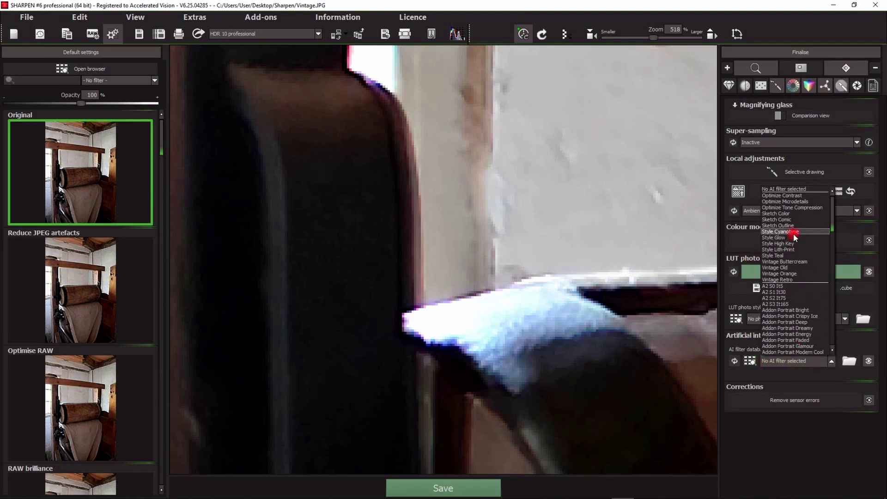
{"action": "left_click", "coordinate": [765, 467]}
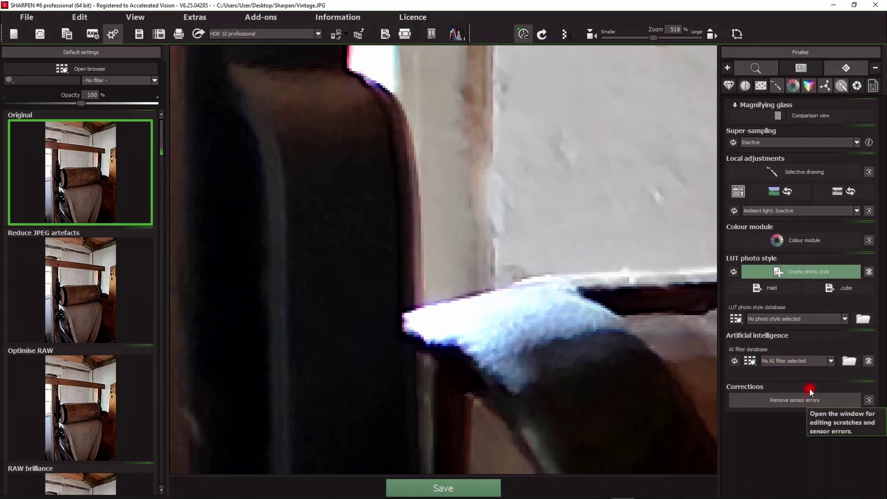
Show the Focus peaking analysis module and switch the Watermark/logo module on and off again.
{"action": "left_click", "coordinate": [858, 86]}
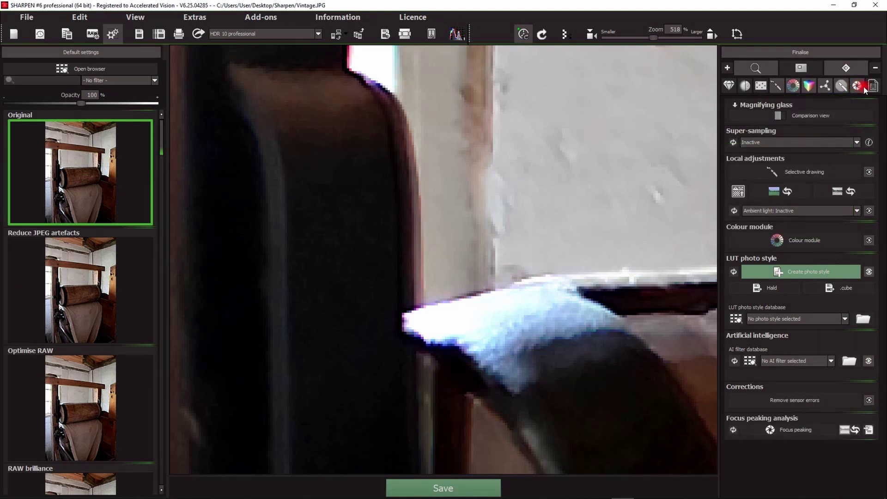
{"action": "left_click", "coordinate": [871, 88]}
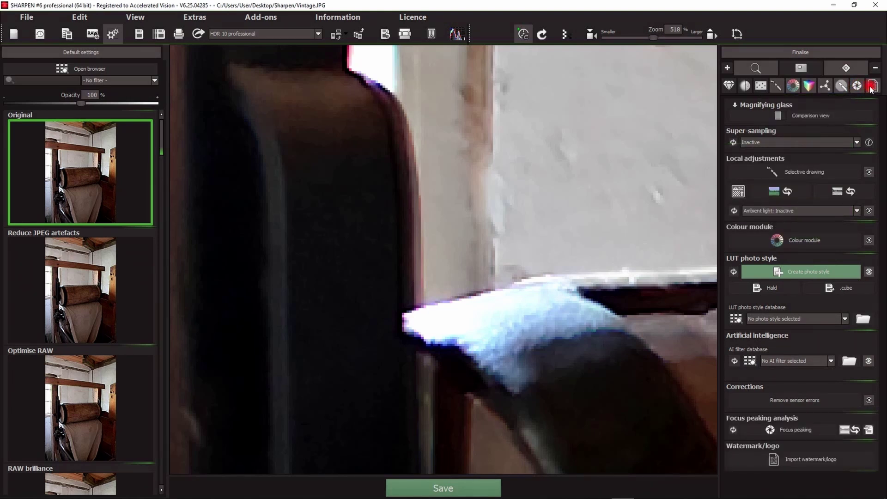
{"action": "left_click", "coordinate": [872, 88]}
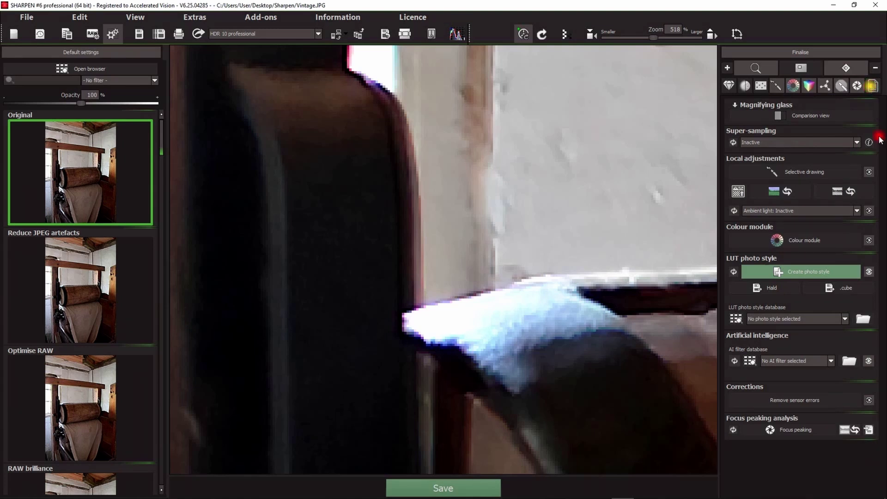
Hide the Colour, LUT photo style, Artificial intelligence, Corrections and Focus peaking modules and bring back the image sharpness module.
{"action": "left_click", "coordinate": [795, 85]}
{"action": "left_click", "coordinate": [807, 86]}
{"action": "left_click", "coordinate": [824, 86]}
{"action": "left_click", "coordinate": [841, 86]}
{"action": "left_click", "coordinate": [857, 87]}
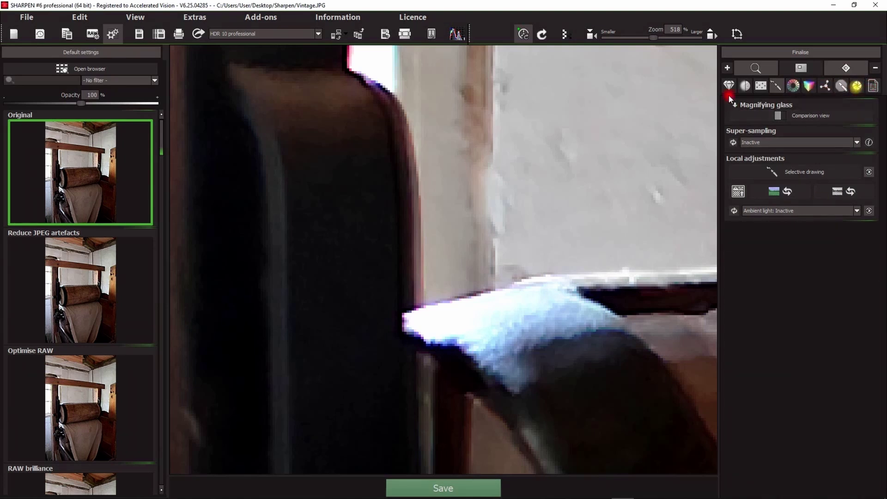
{"action": "left_click", "coordinate": [728, 85]}
{"action": "left_click_drag", "start_coordinate": [883, 139], "coordinate": [870, 398]}
{"action": "scroll", "coordinate": [870, 397], "scroll_direction": "up", "scroll_amount": 4}
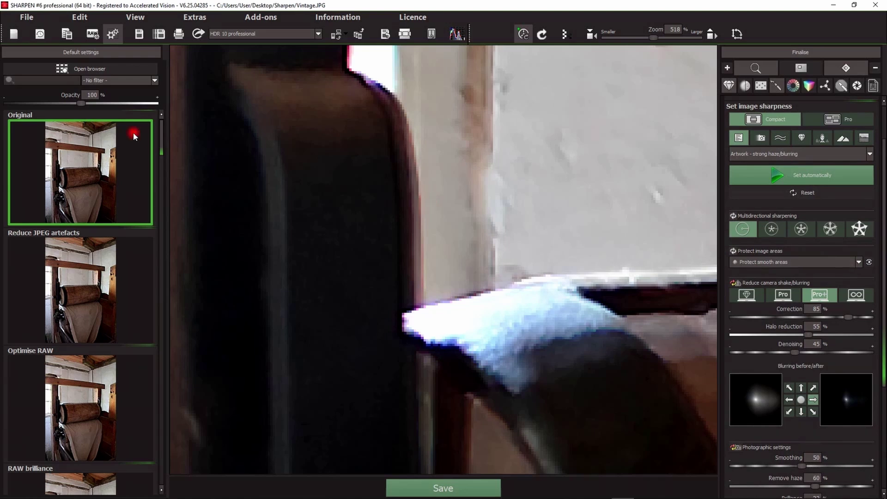
Review the available file commands for saving and exporting the resulting image.
{"action": "left_click", "coordinate": [23, 17]}
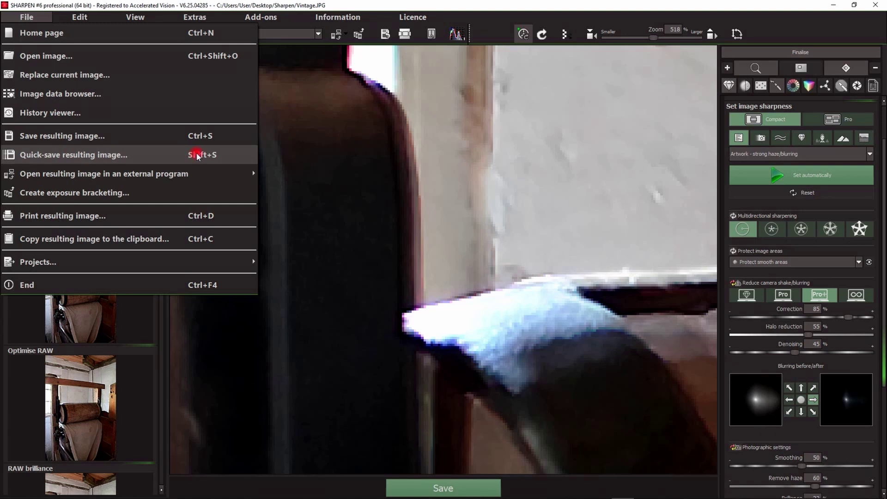
{"action": "left_click", "coordinate": [469, 183]}
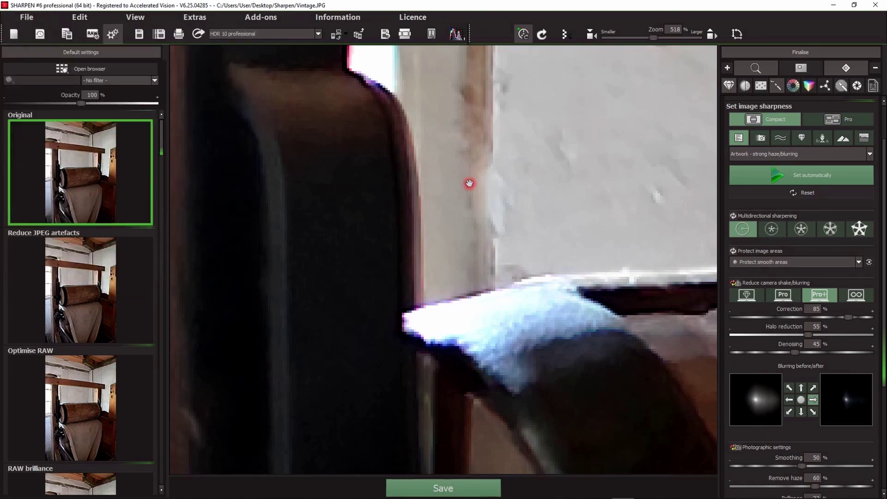